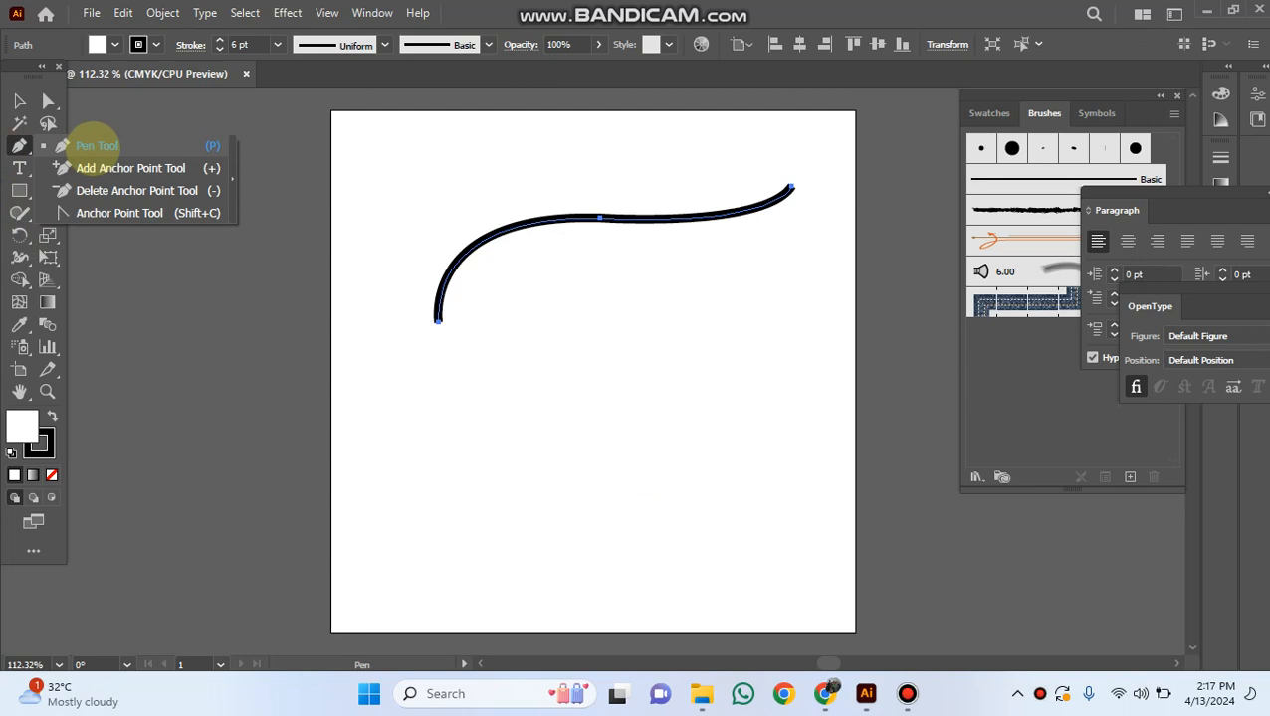
# Draw a closed curved shape with the Pen tool in the artboard's lower half, below the existing black curve.
pyautogui.moveTo(96, 145); pyautogui.dragTo(97, 146)
pyautogui.click(453, 530)
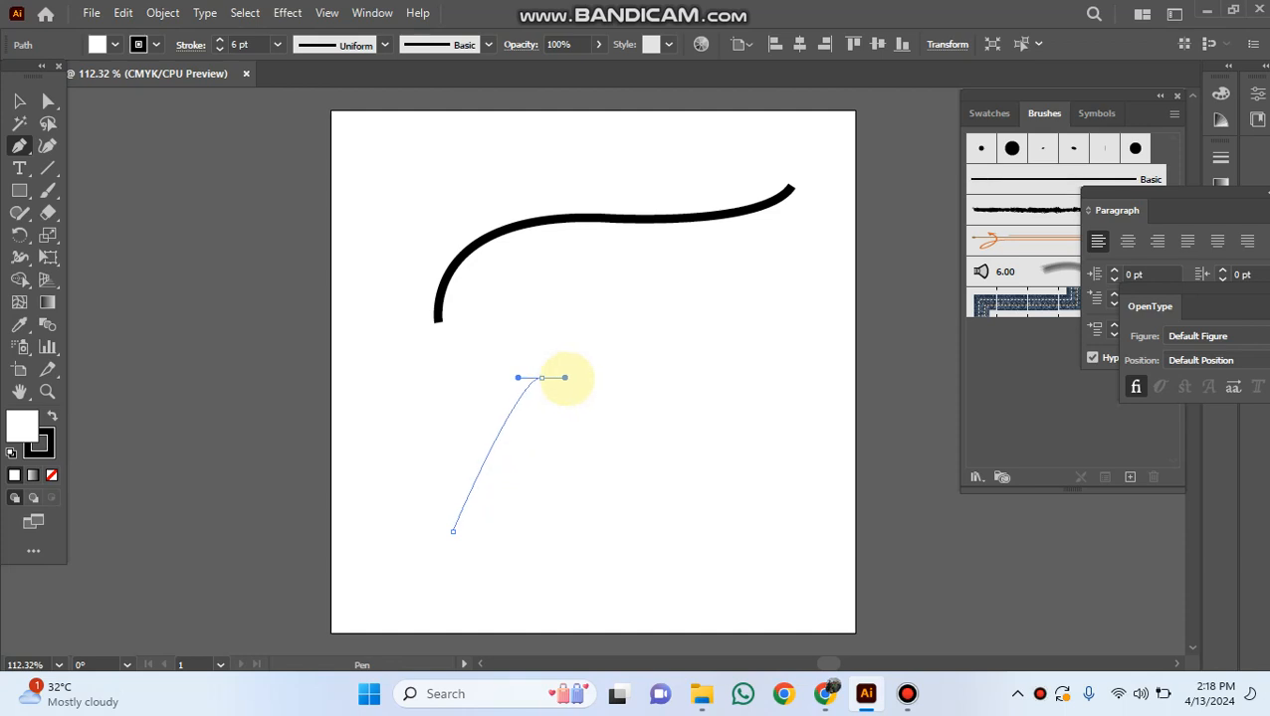
pyautogui.moveTo(565, 378)
pyautogui.mouseDown()
pyautogui.moveTo(640, 368)
pyautogui.moveTo(661, 316)
pyautogui.moveTo(699, 368)
pyautogui.moveTo(699, 338)
pyautogui.moveTo(666, 343)
pyautogui.moveTo(689, 357)
pyautogui.mouseUp()
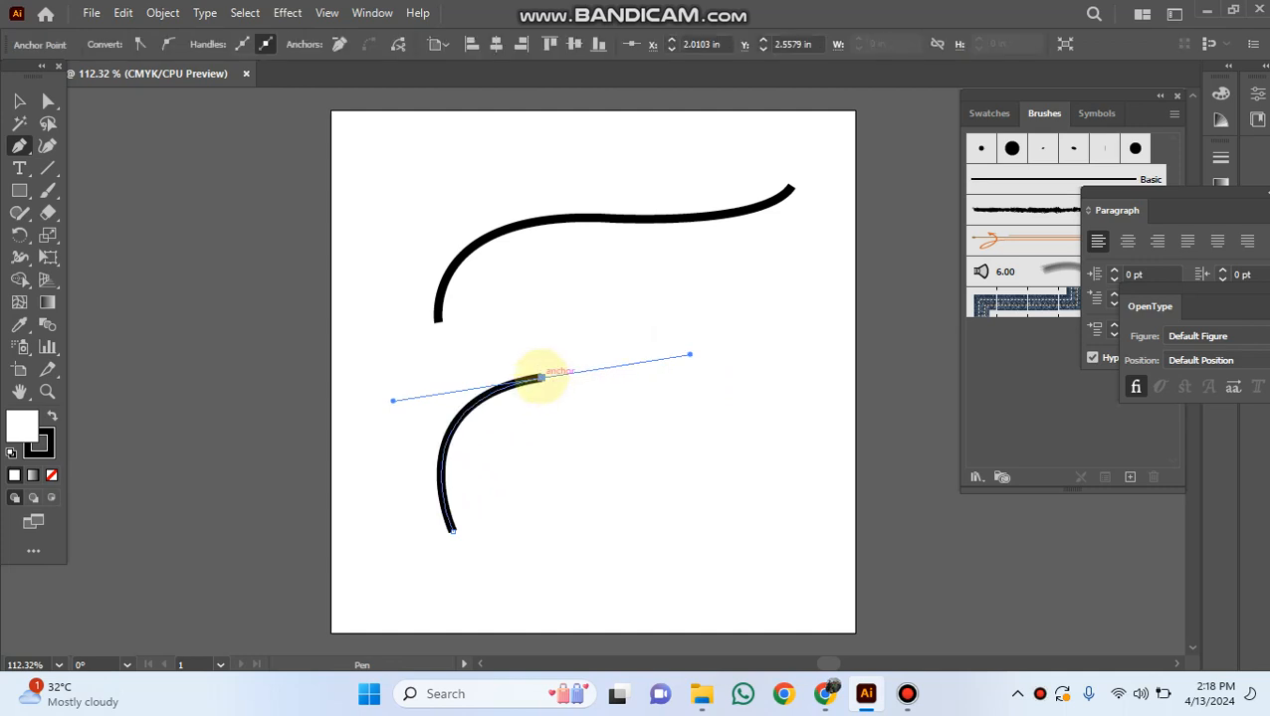
pyautogui.click(540, 377)
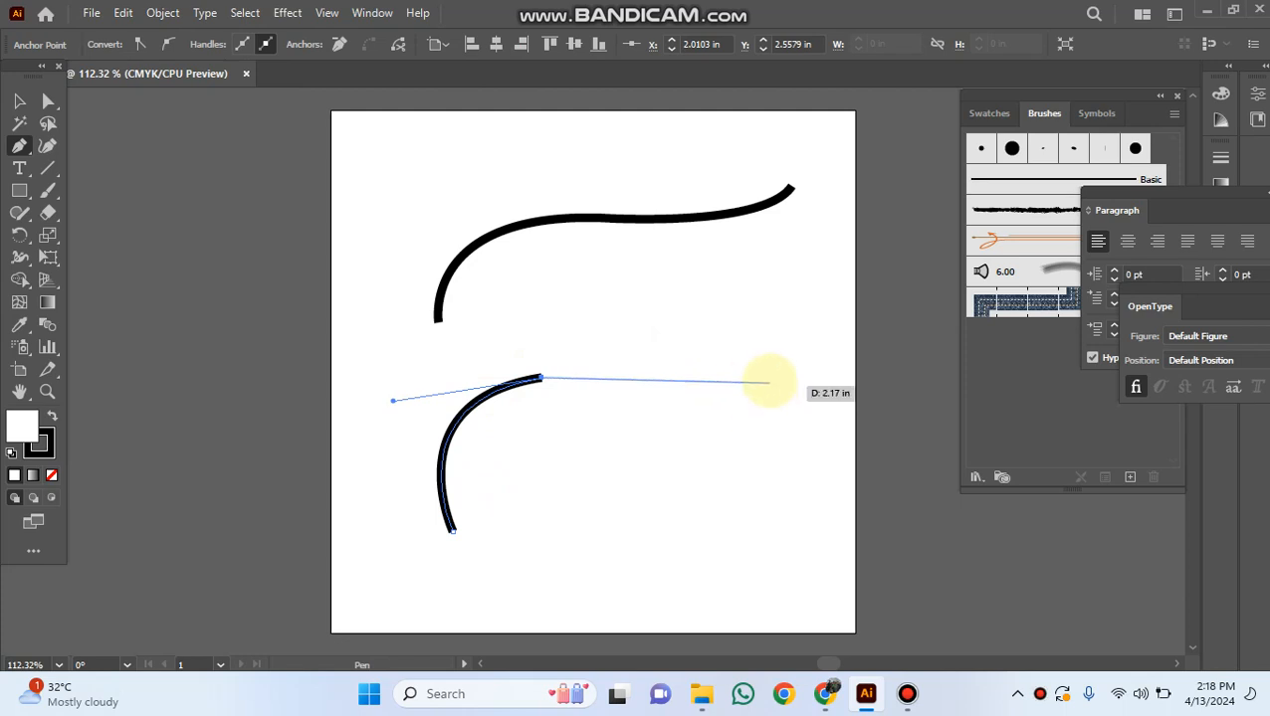
pyautogui.moveTo(765, 377)
pyautogui.mouseDown()
pyautogui.moveTo(784, 298)
pyautogui.moveTo(821, 338)
pyautogui.moveTo(837, 273)
pyautogui.moveTo(847, 278)
pyautogui.moveTo(851, 422)
pyautogui.moveTo(813, 519)
pyautogui.moveTo(817, 420)
pyautogui.moveTo(796, 519)
pyautogui.moveTo(766, 529)
pyautogui.moveTo(800, 538)
pyautogui.moveTo(771, 370)
pyautogui.moveTo(742, 527)
pyautogui.moveTo(759, 518)
pyautogui.moveTo(645, 567)
pyautogui.moveTo(619, 601)
pyautogui.moveTo(604, 575)
pyautogui.mouseUp()
pyautogui.moveTo(756, 538)
pyautogui.mouseDown()
pyautogui.moveTo(651, 590)
pyautogui.moveTo(468, 561)
pyautogui.moveTo(445, 538)
pyautogui.moveTo(393, 400)
pyautogui.moveTo(368, 390)
pyautogui.mouseUp()
pyautogui.click(369, 388)
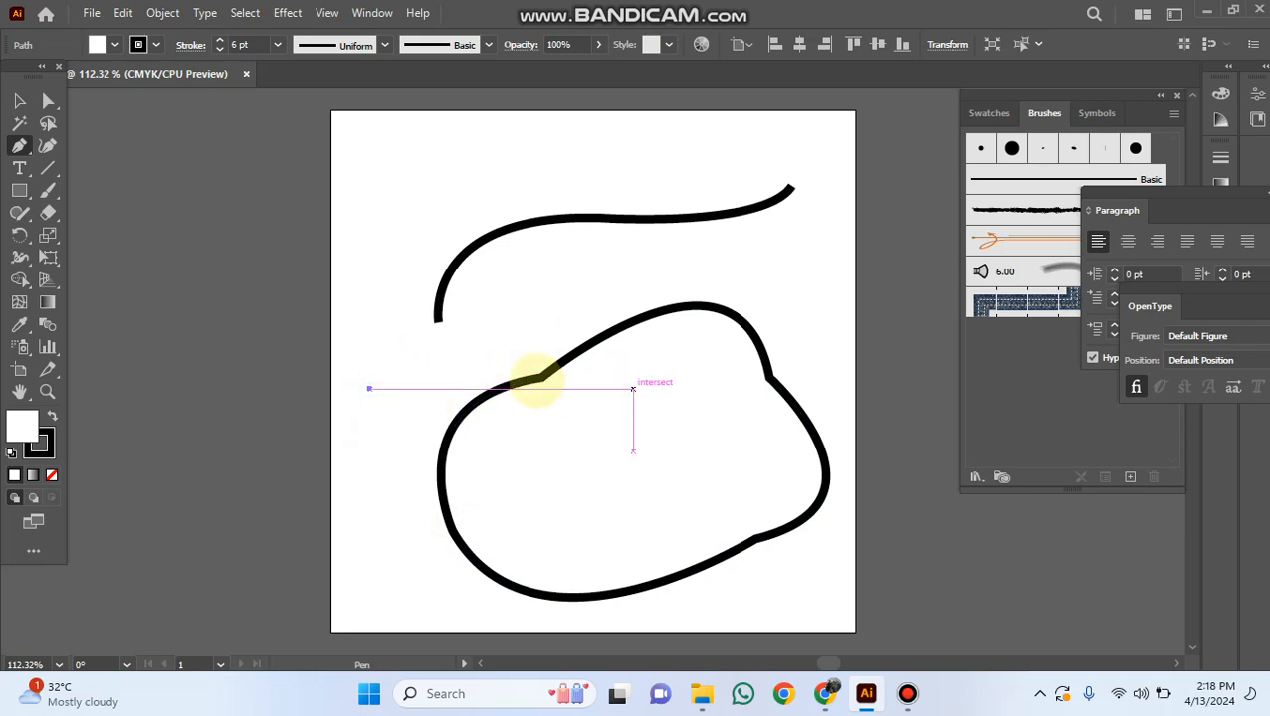
# Shorten the handle of the closed shape's upper-left anchor and move that anchor slightly up and left.
pyautogui.click(19, 100)
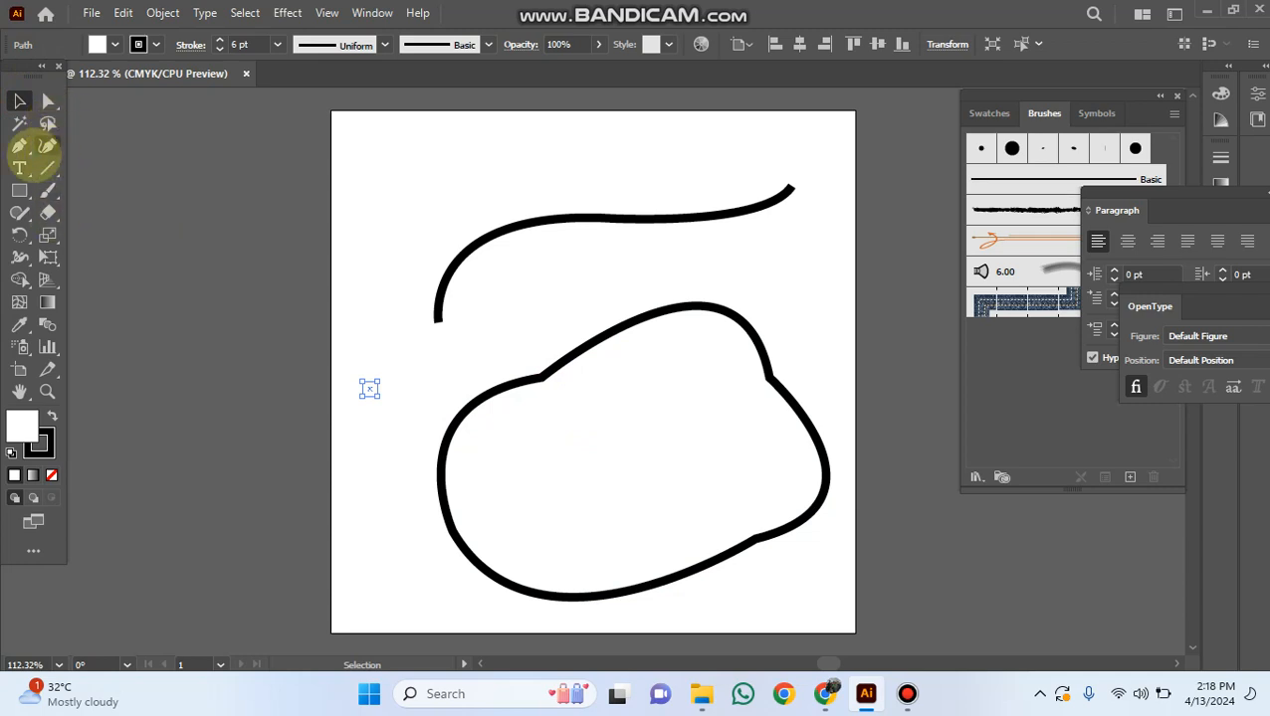
pyautogui.moveTo(50, 102); pyautogui.dragTo(130, 100)
pyautogui.click(540, 378)
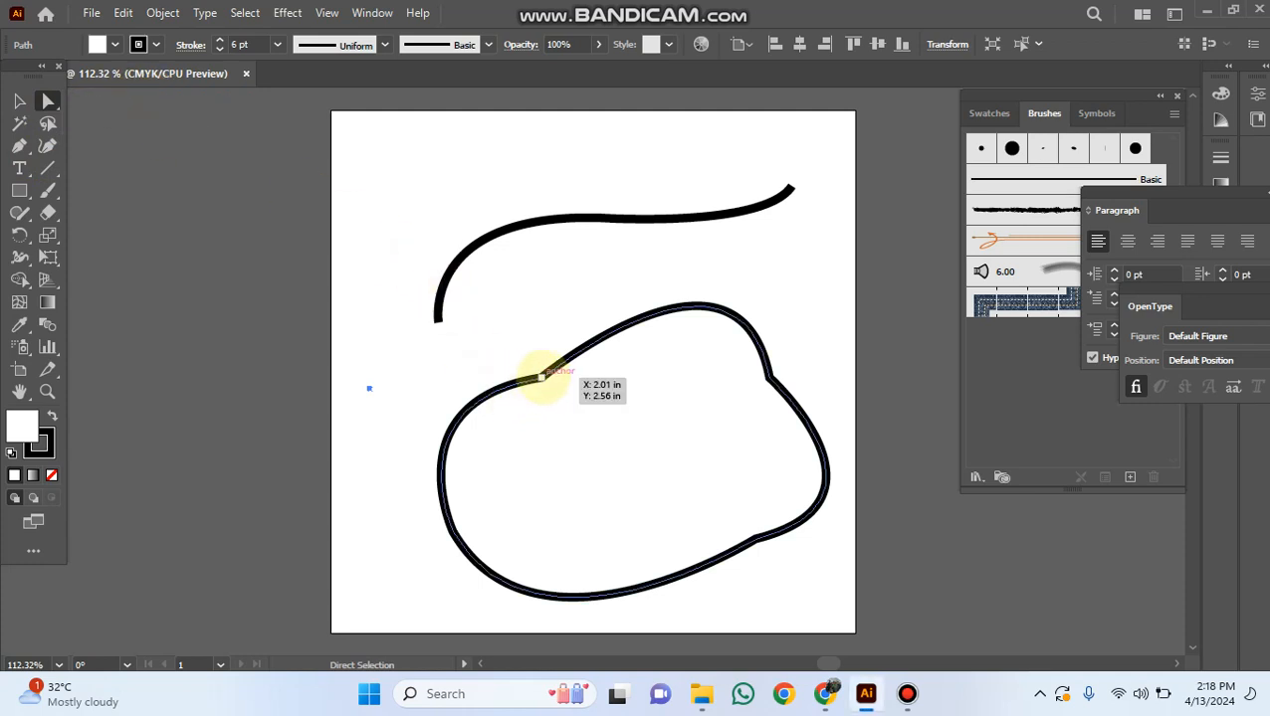
pyautogui.click(540, 377)
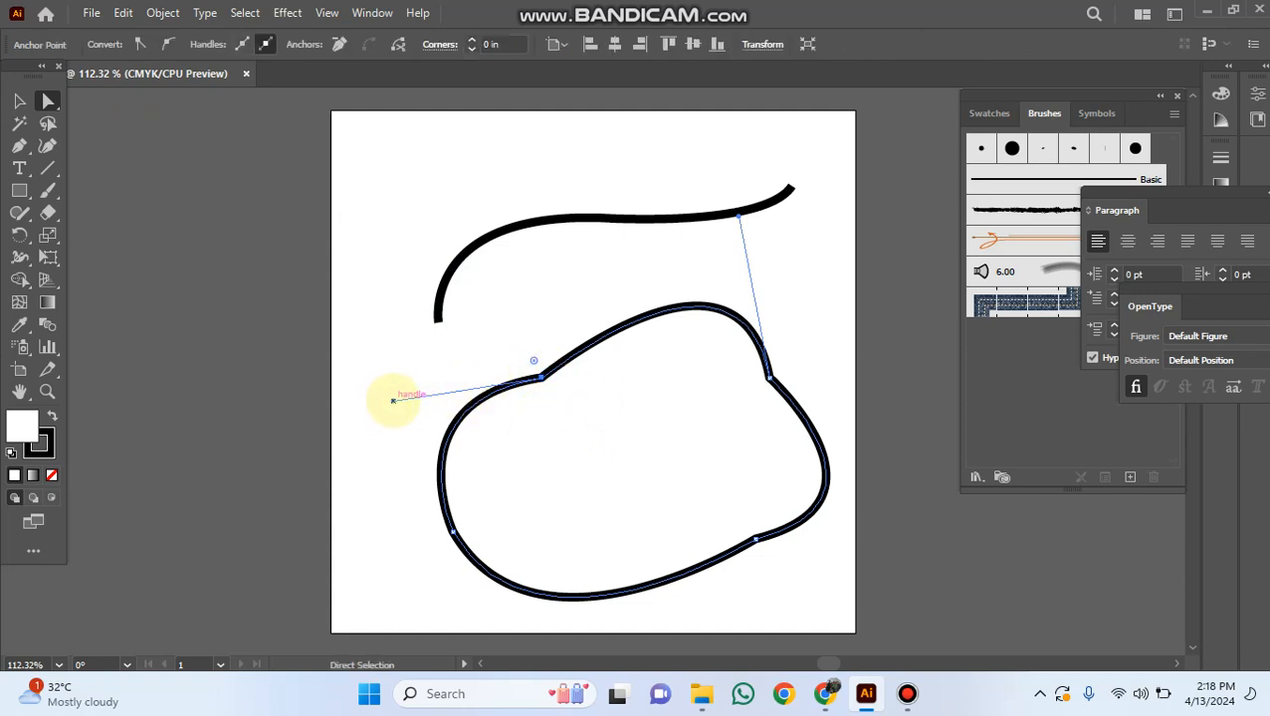
pyautogui.moveTo(390, 400)
pyautogui.mouseDown()
pyautogui.moveTo(363, 445)
pyautogui.moveTo(345, 433)
pyautogui.moveTo(391, 374)
pyautogui.moveTo(438, 395)
pyautogui.moveTo(413, 399)
pyautogui.mouseUp()
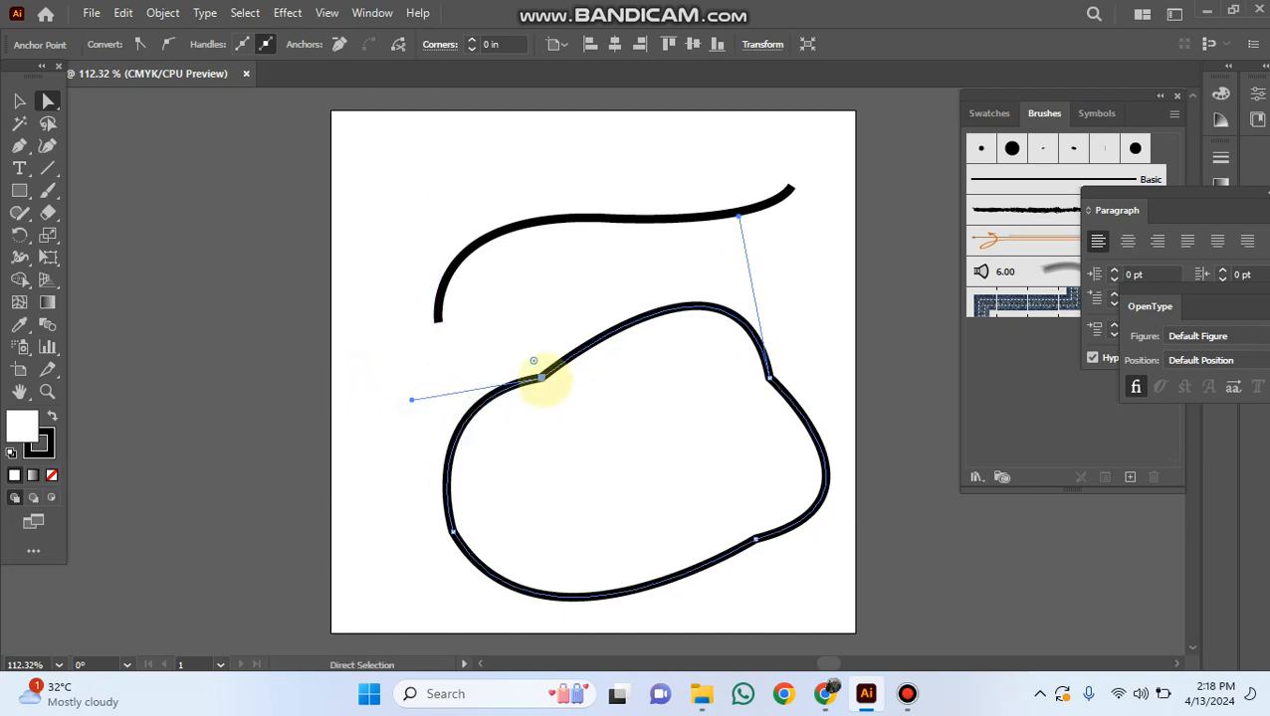
pyautogui.moveTo(540, 378); pyautogui.dragTo(532, 360)
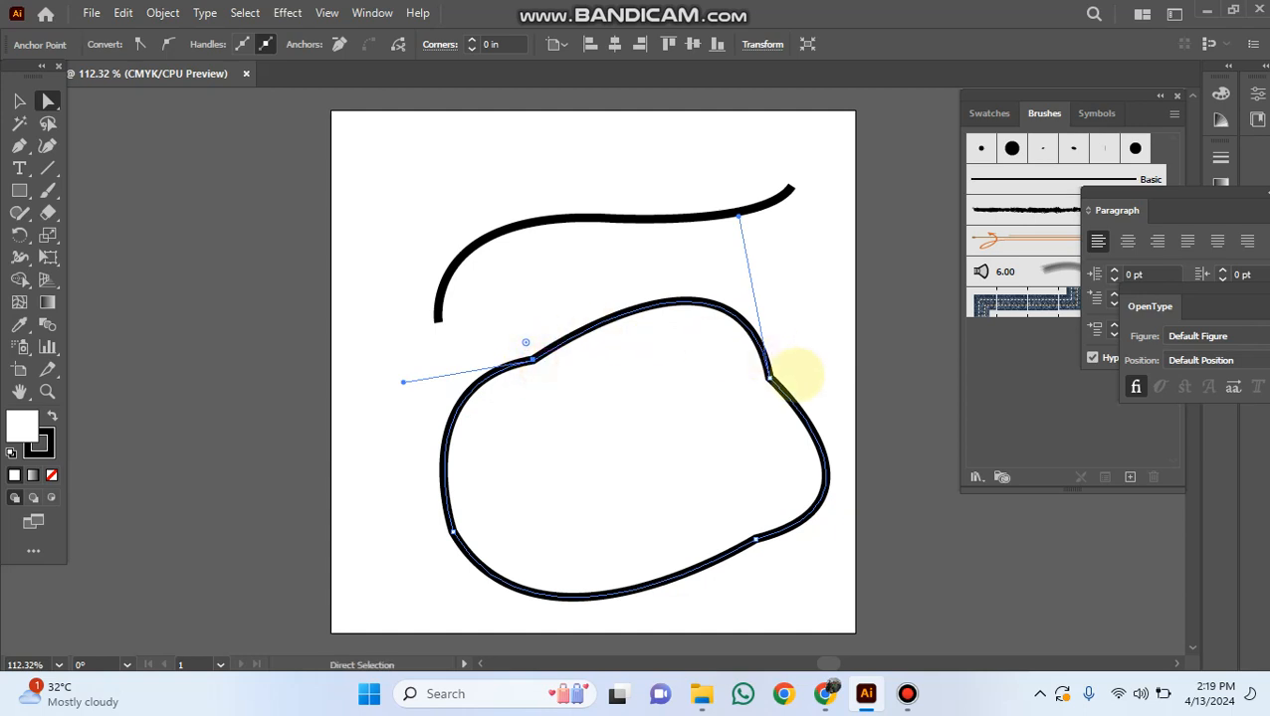
# Swing the upper handle of the shape's upper-right anchor leftward to smooth the curve through that anchor.
pyautogui.click(768, 376)
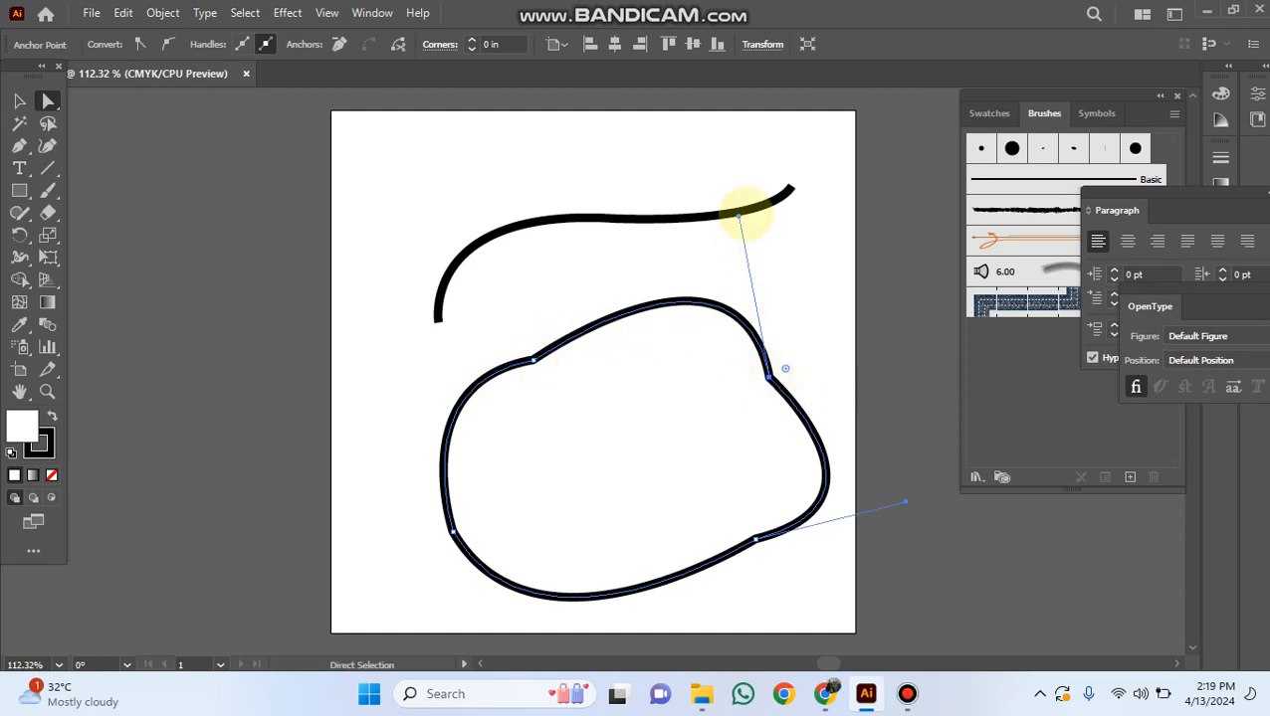
pyautogui.moveTo(738, 213); pyautogui.dragTo(595, 219)
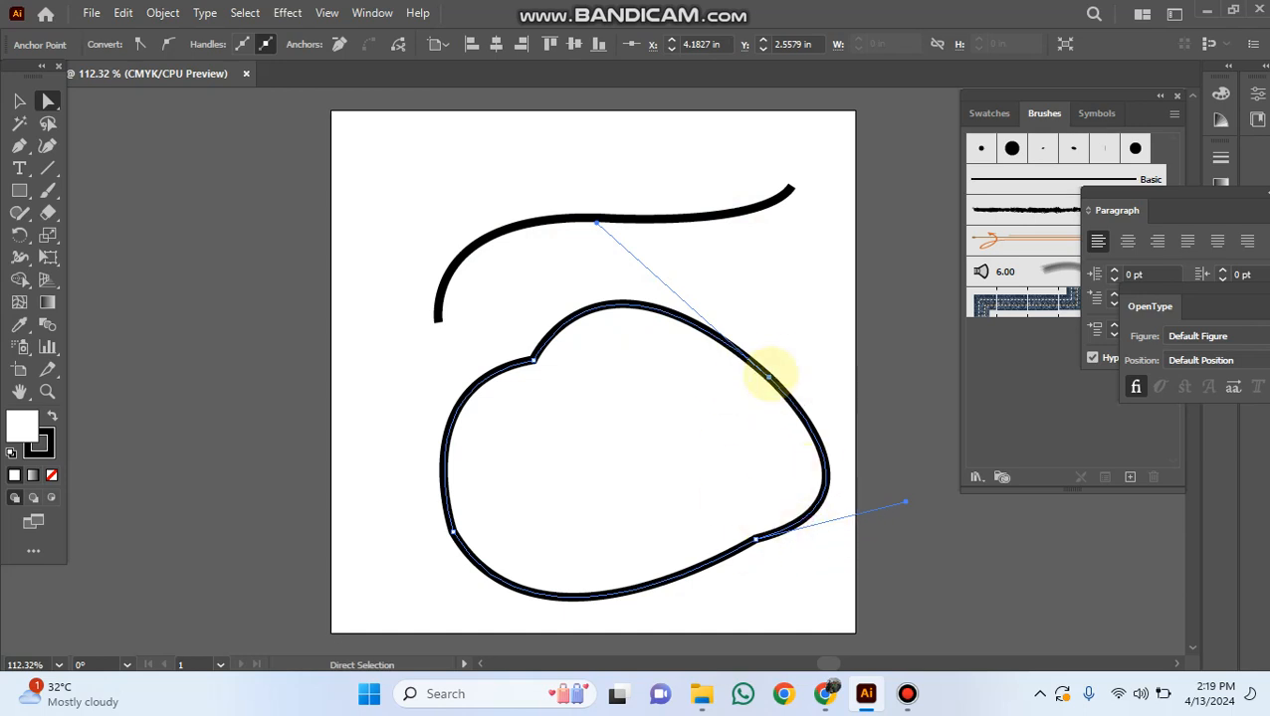
pyautogui.moveTo(768, 374); pyautogui.dragTo(768, 375)
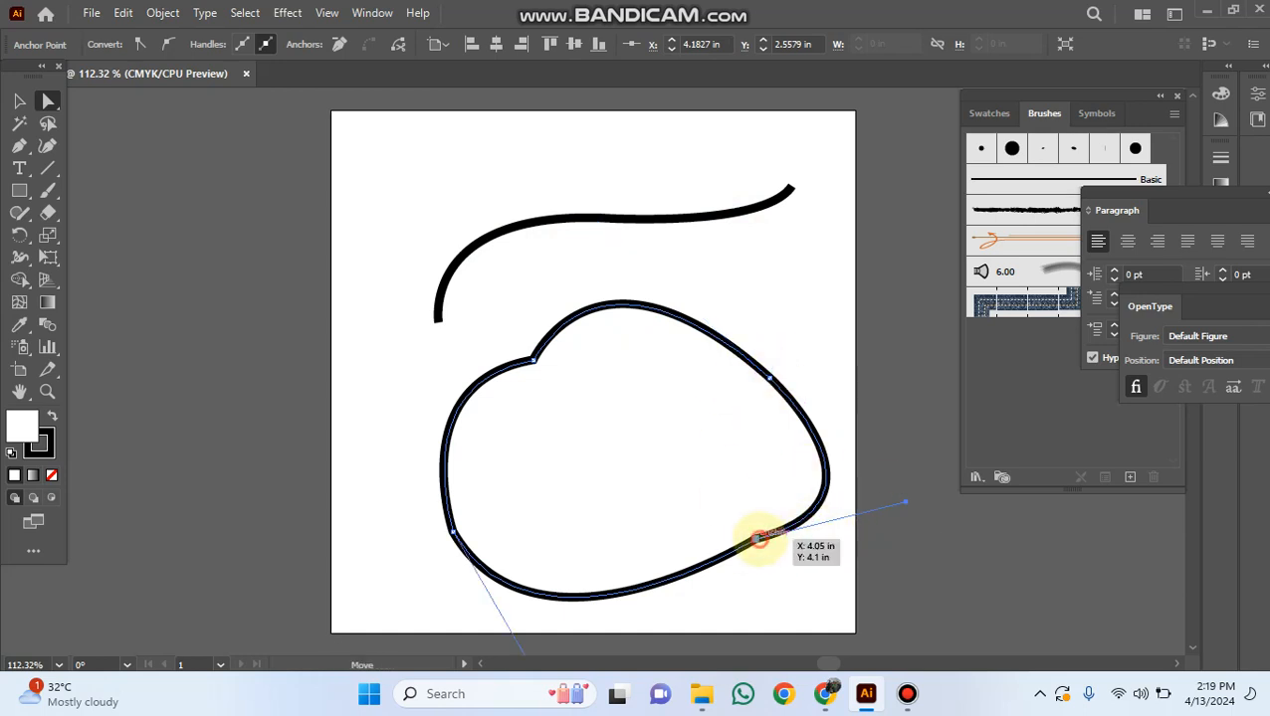
# Duplicate the closed shape upward so that the copy overlaps the black curve and the artboard's top edge.
pyautogui.click(759, 539)
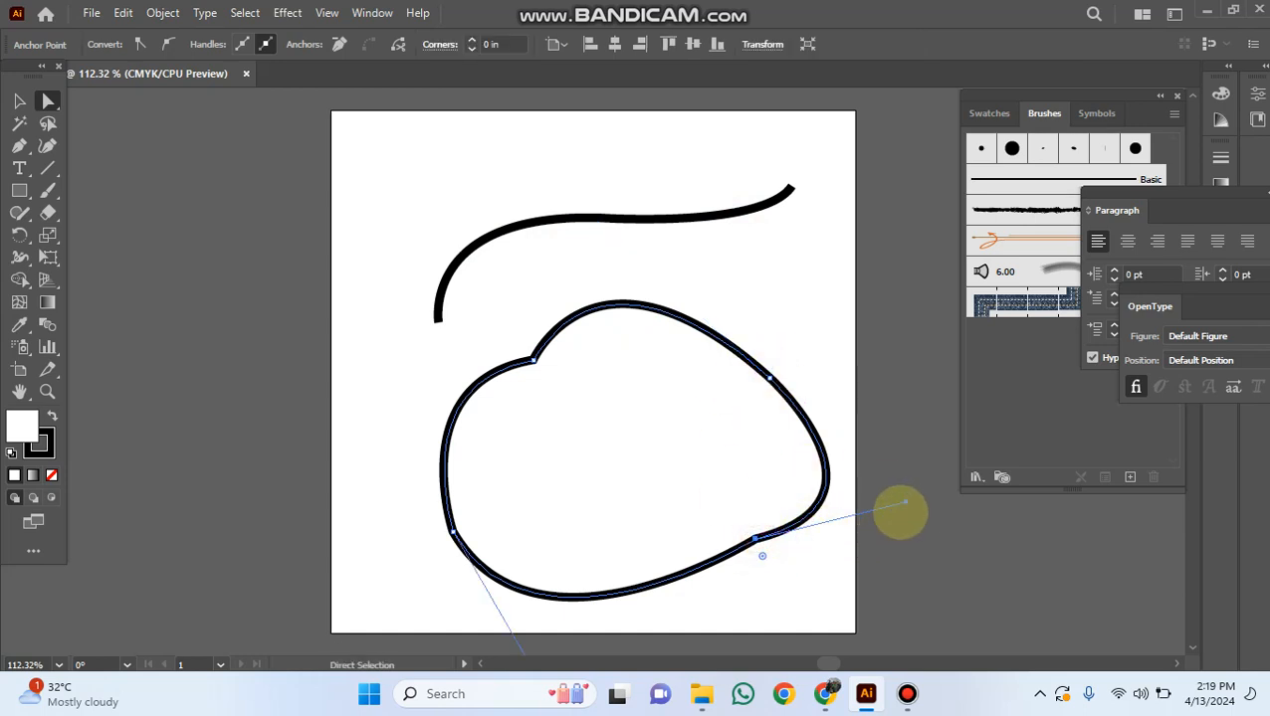
pyautogui.moveTo(762, 556); pyautogui.dragTo(649, 219)
pyautogui.click(760, 571)
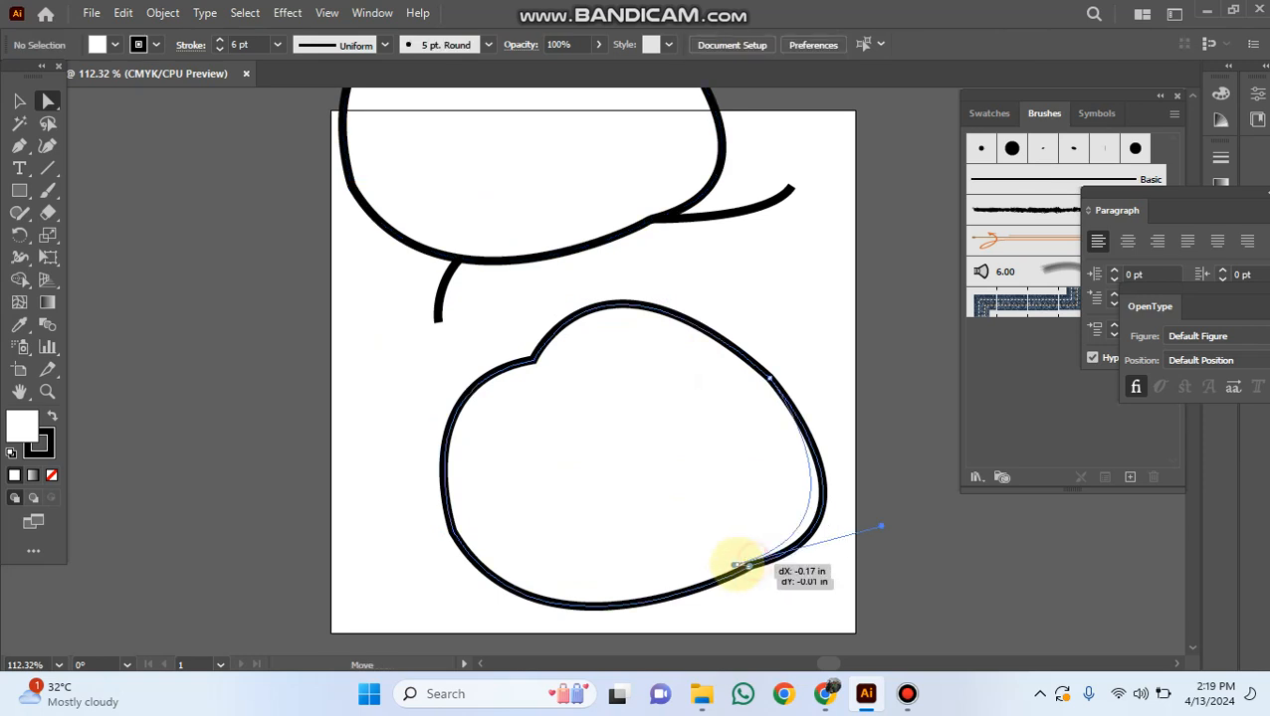
# Reshape the lower closed shape's lower-right corner through its anchors and handle, and shift the whole shape slightly down and right.
pyautogui.moveTo(737, 565); pyautogui.dragTo(740, 565)
pyautogui.moveTo(883, 526); pyautogui.dragTo(927, 491)
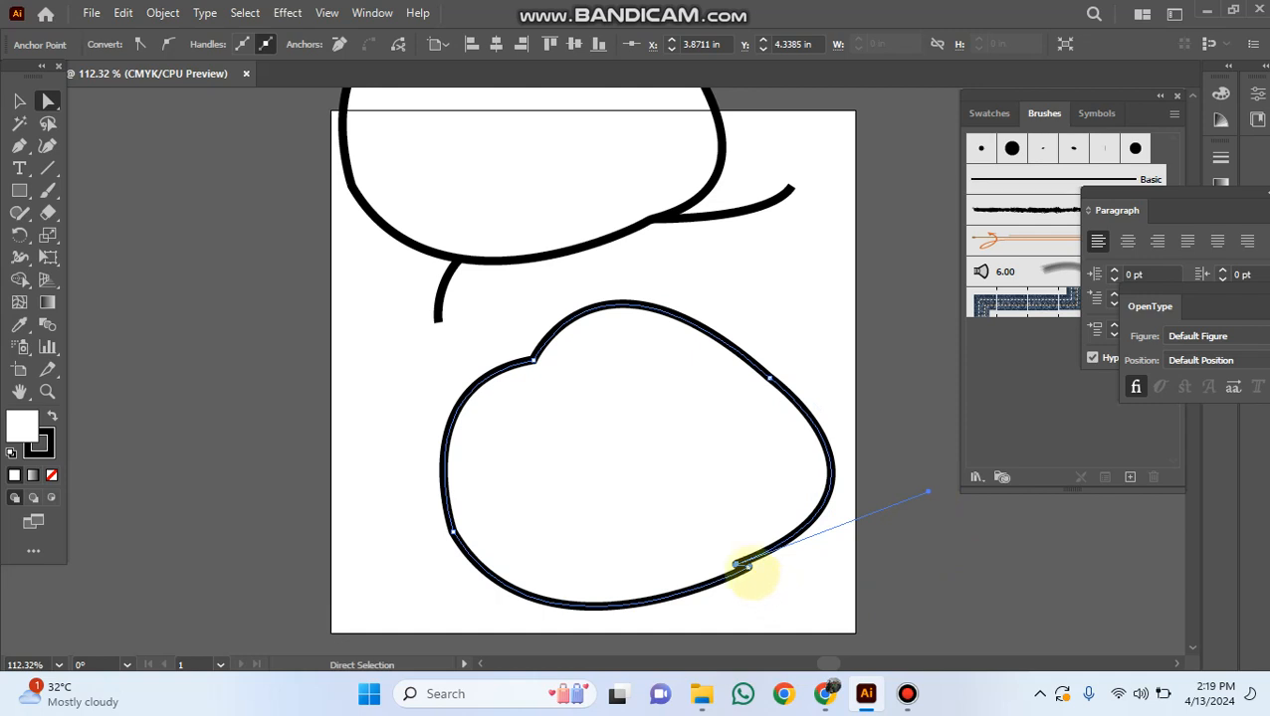
pyautogui.moveTo(744, 568); pyautogui.dragTo(756, 517)
pyautogui.moveTo(744, 568); pyautogui.dragTo(715, 574)
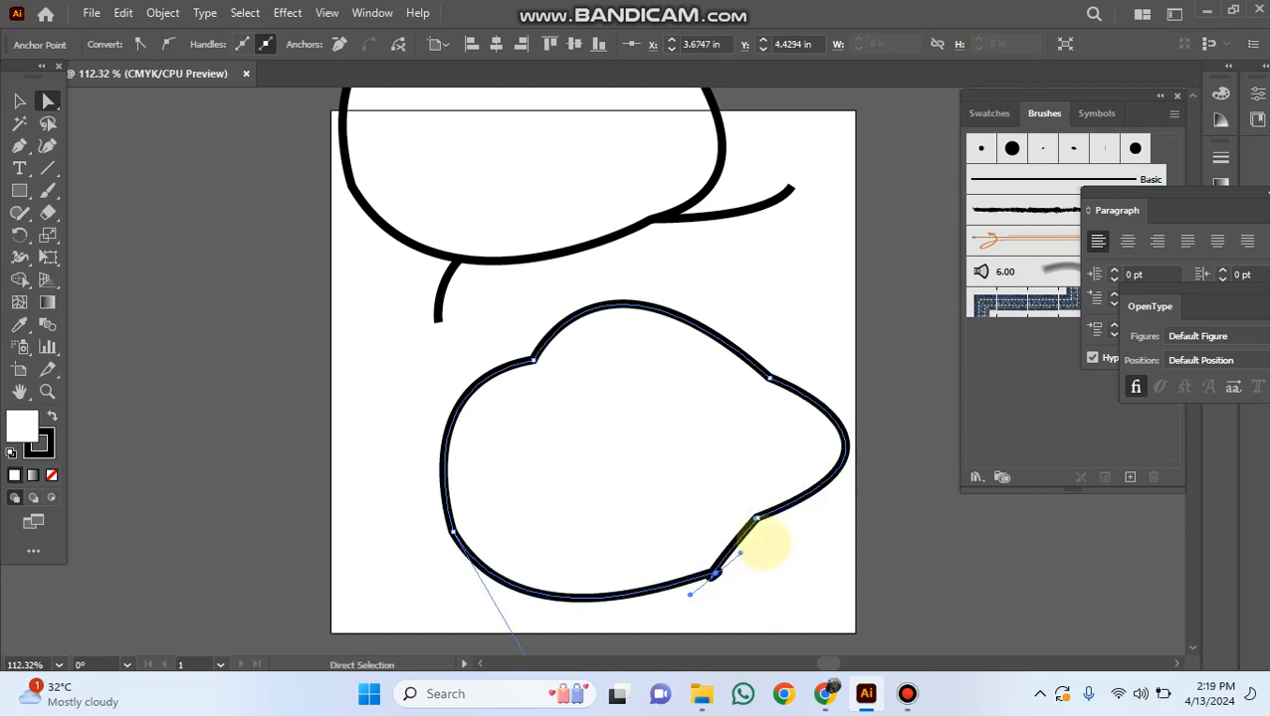
pyautogui.moveTo(756, 516); pyautogui.dragTo(802, 524)
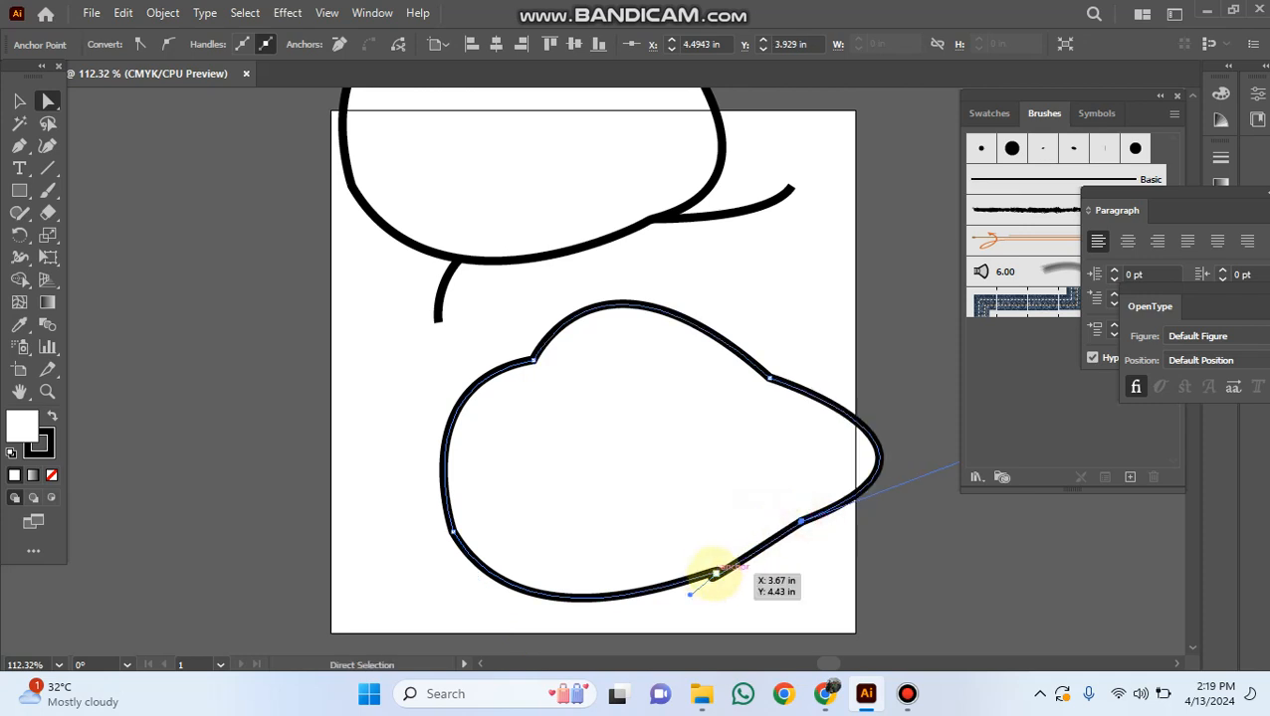
pyautogui.moveTo(715, 574)
pyautogui.mouseDown()
pyautogui.moveTo(697, 578)
pyautogui.moveTo(725, 588)
pyautogui.mouseUp()
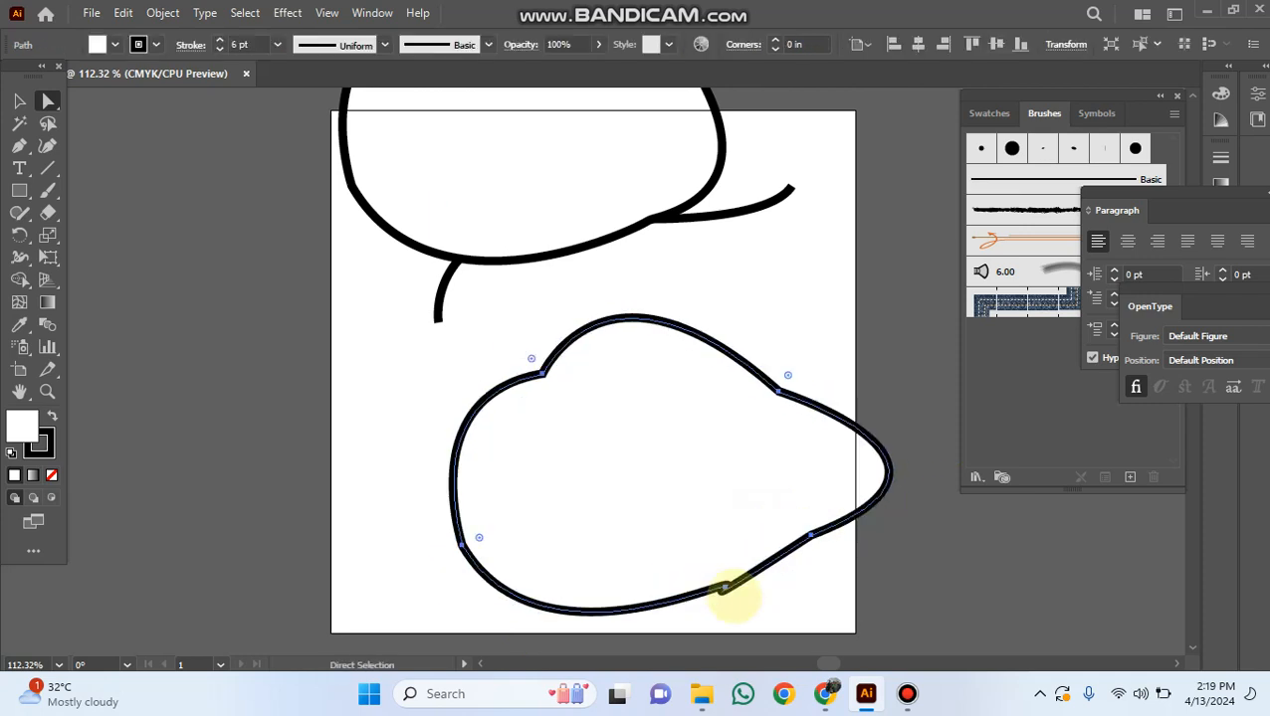
# Adjust the lower handle of the shape's lower-left anchor to smooth the bottom-left curve.
pyautogui.click(460, 545)
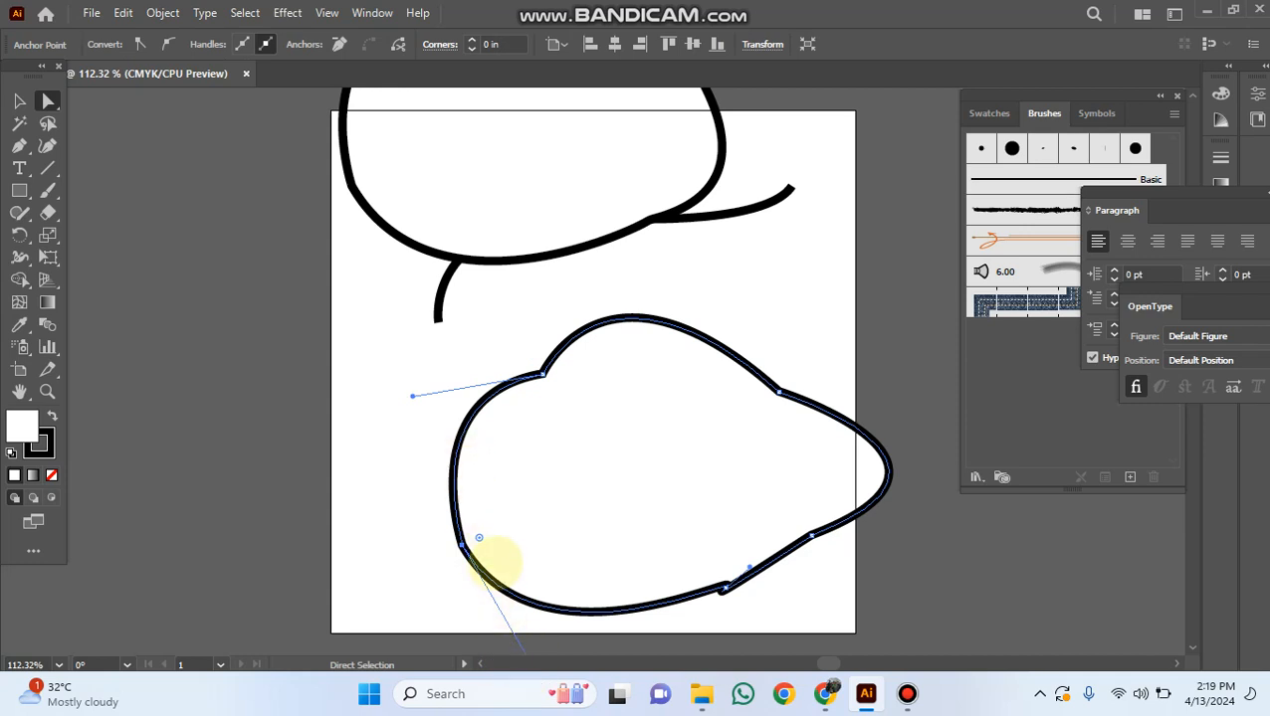
pyautogui.scroll(-1, 495, 562)
pyautogui.moveTo(539, 636); pyautogui.dragTo(532, 620)
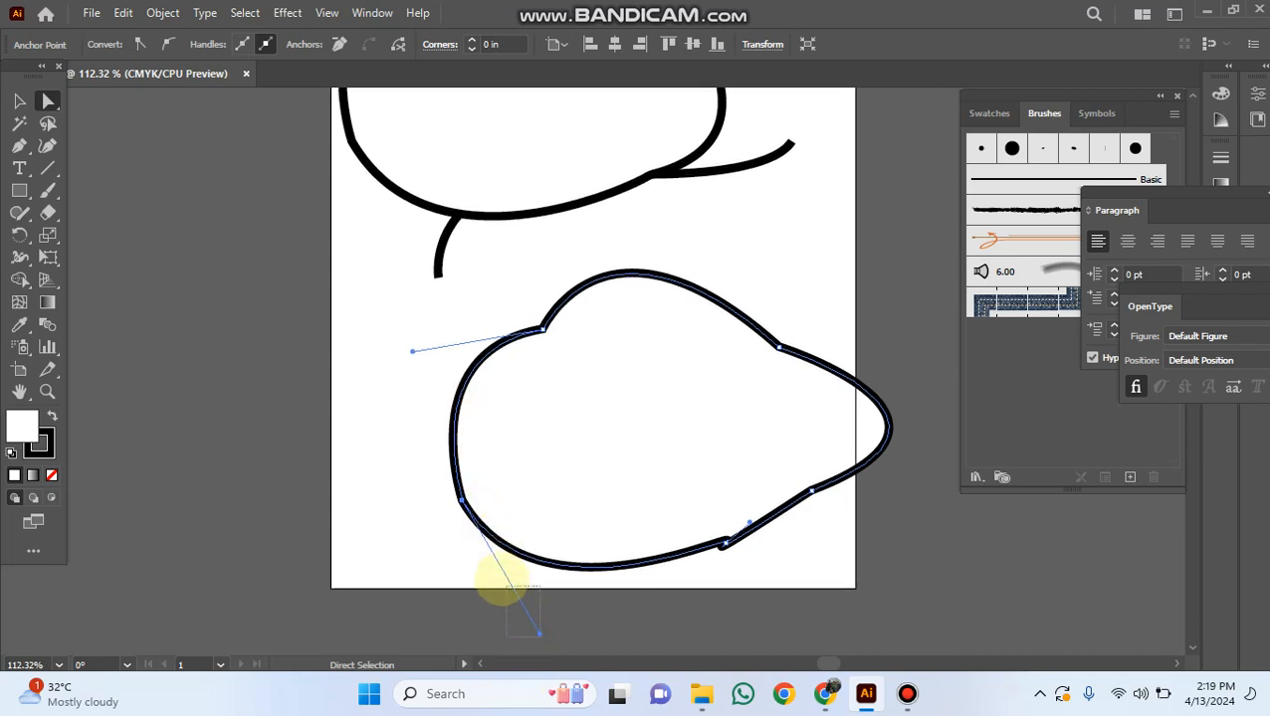
pyautogui.click(538, 645)
pyautogui.click(471, 505)
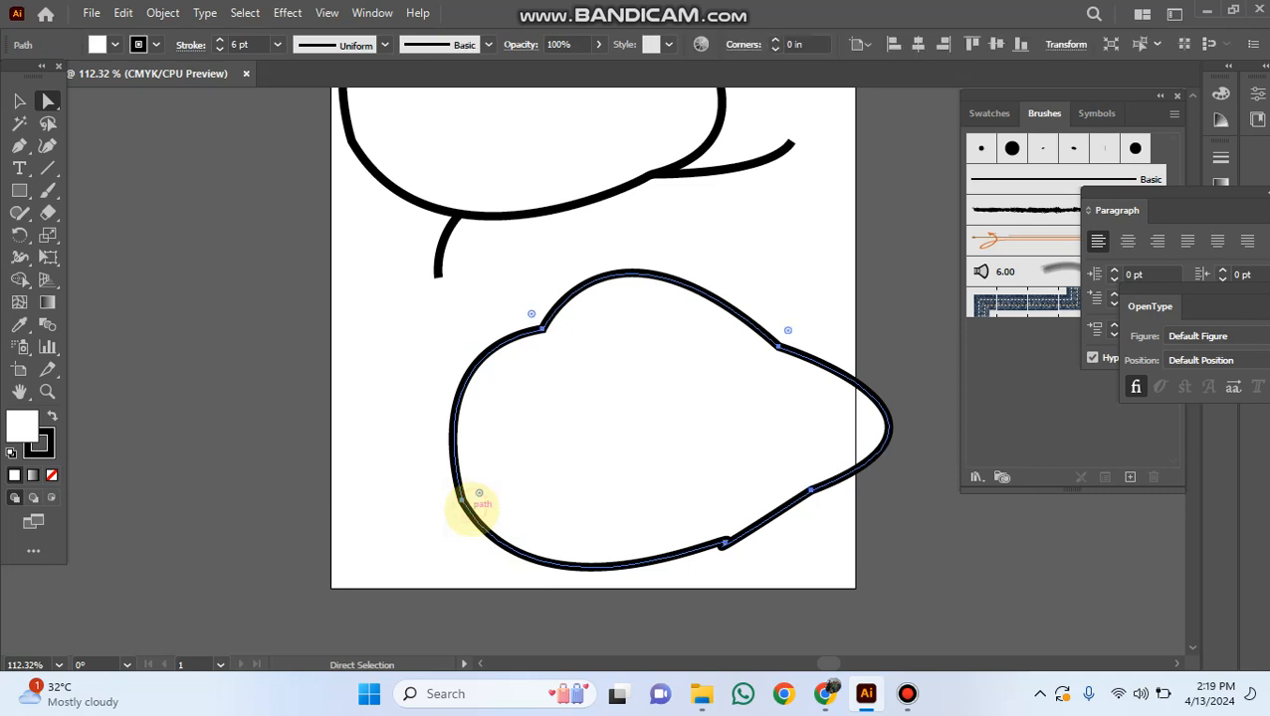
pyautogui.click(462, 501)
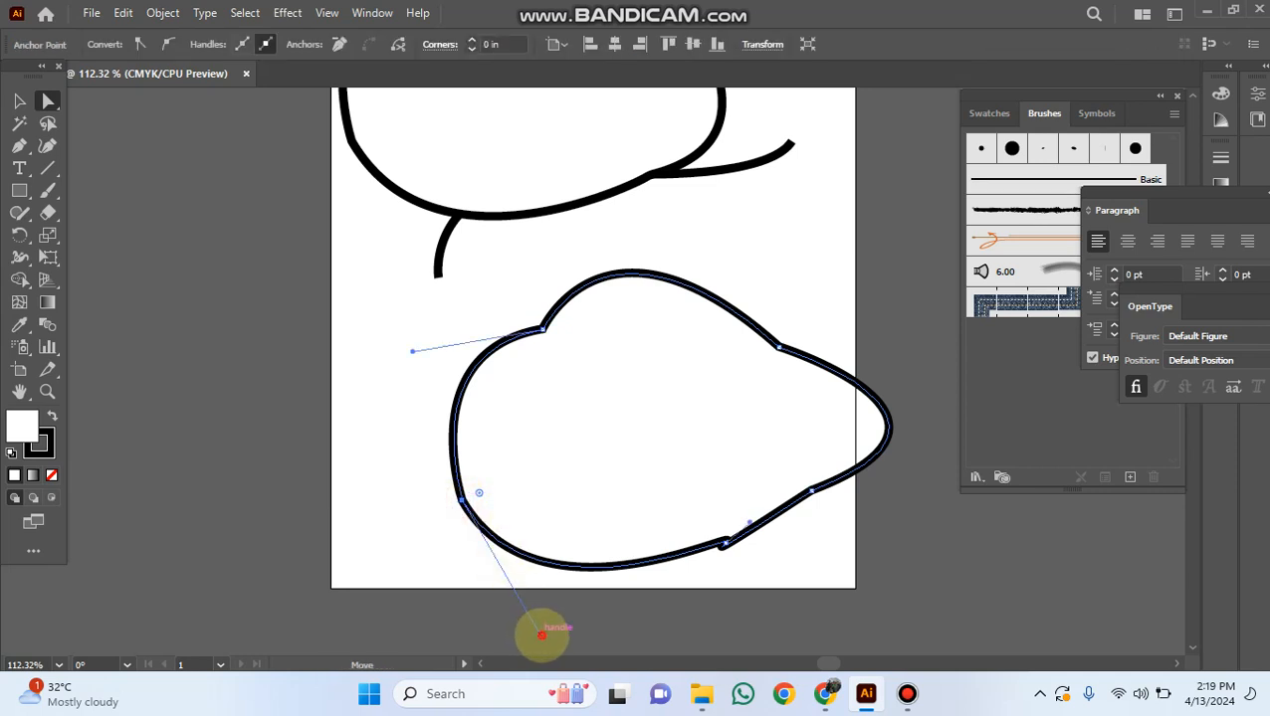
pyautogui.moveTo(540, 634); pyautogui.dragTo(503, 279)
# Pull out the handle of the shape's bottom-right anchor to curve the short segment leading to the neighbouring anchor.
pyautogui.click(725, 171)
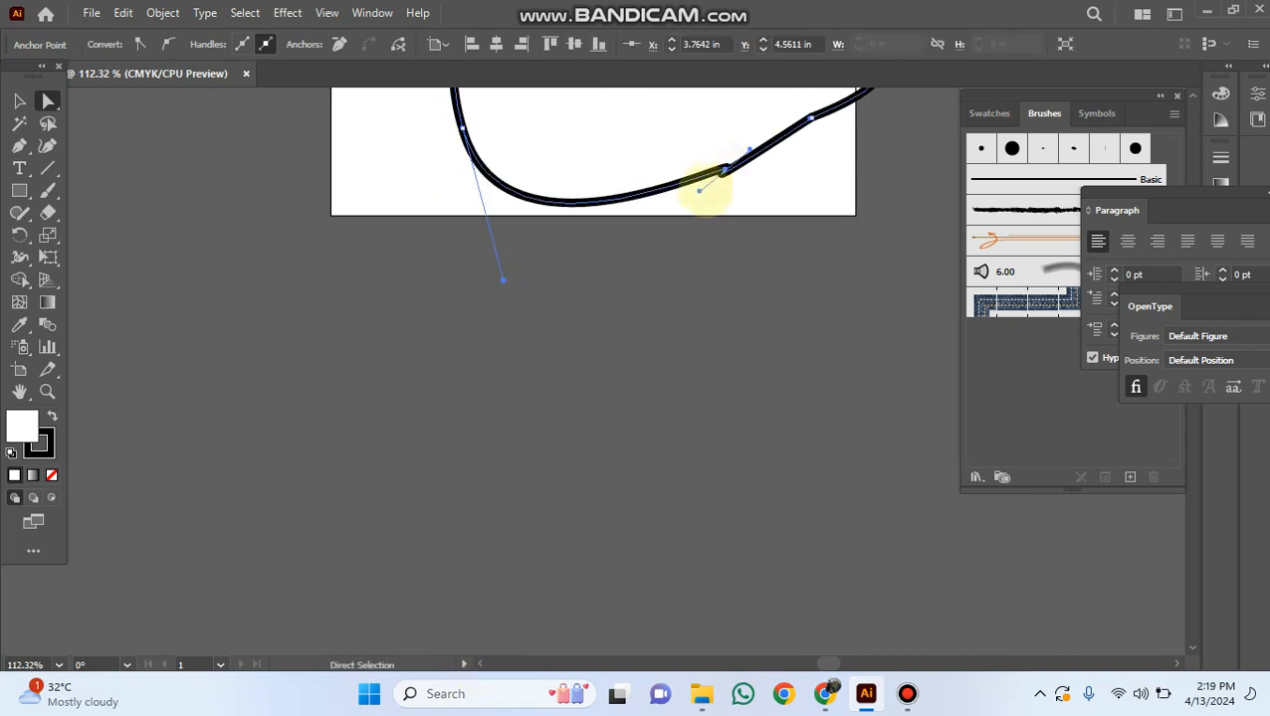
pyautogui.moveTo(700, 188); pyautogui.dragTo(802, 468)
pyautogui.click(659, 418)
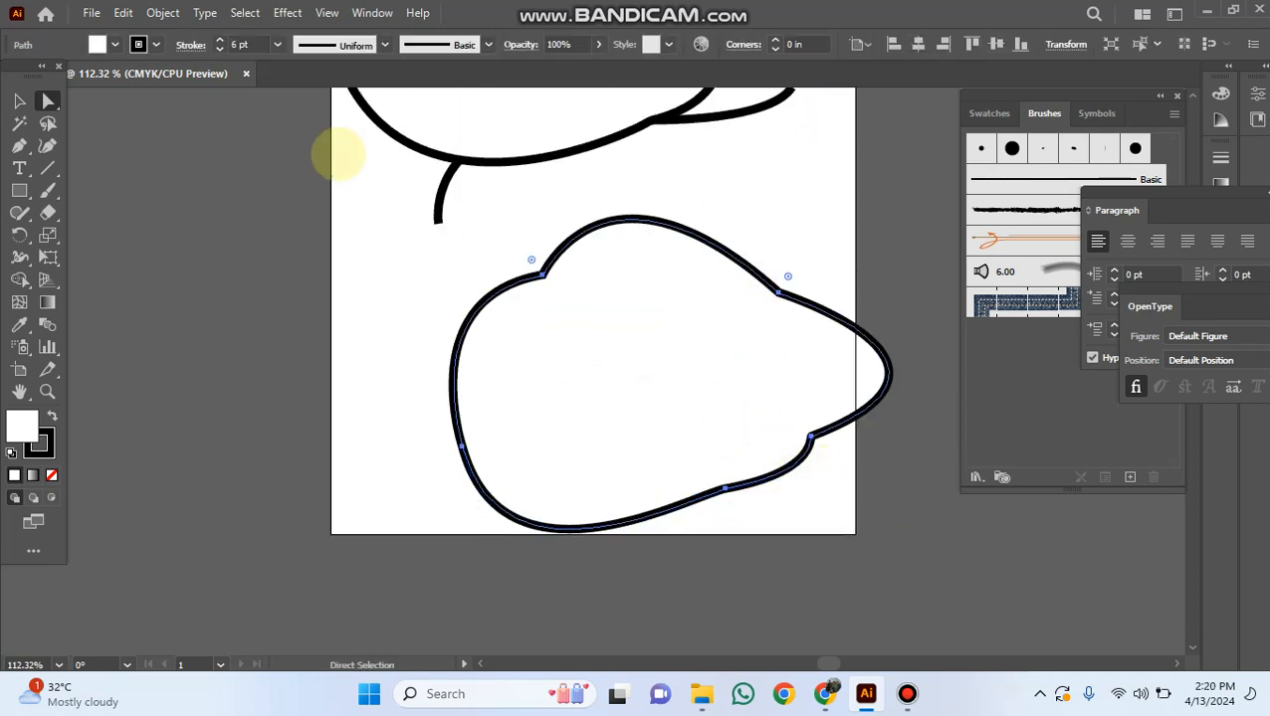
# Move the whole lower shape up and left so that it lies within the artboard.
pyautogui.click(18, 100)
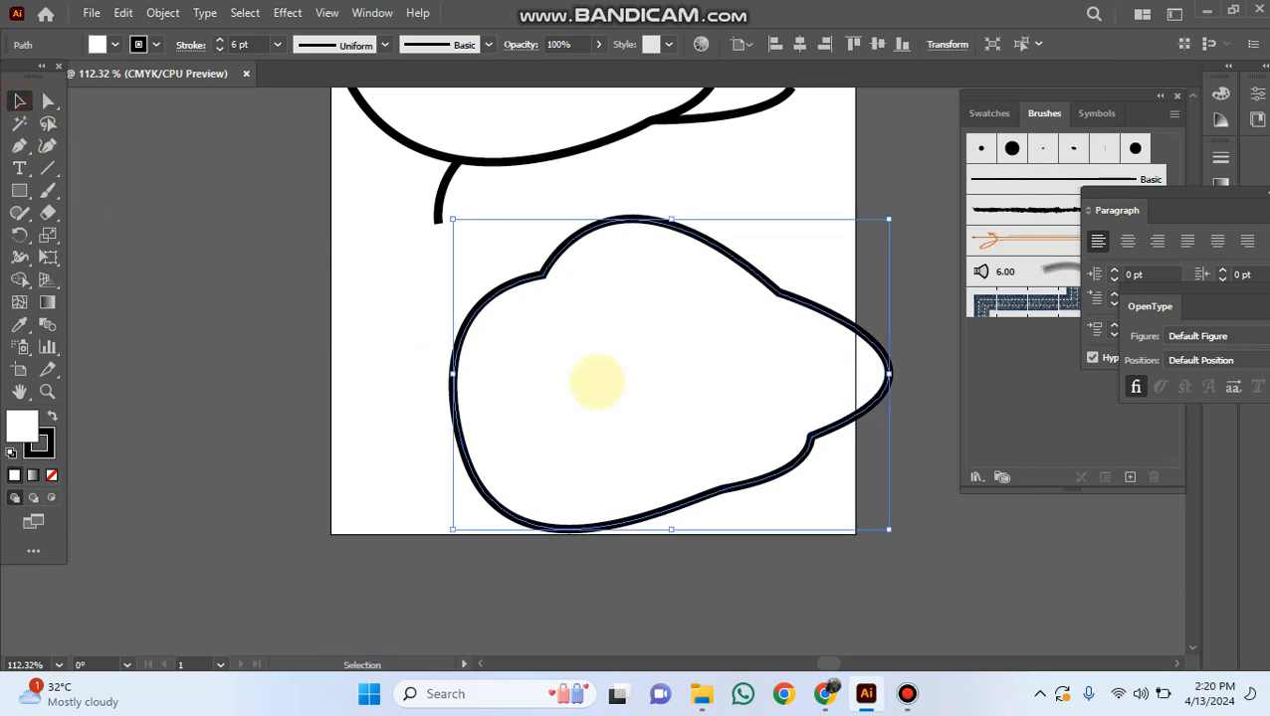
pyautogui.click(657, 393)
pyautogui.moveTo(624, 355); pyautogui.dragTo(560, 337)
# Fill the lower shape with light blue and set its stroke weight to 1 pt.
pyautogui.click(98, 44)
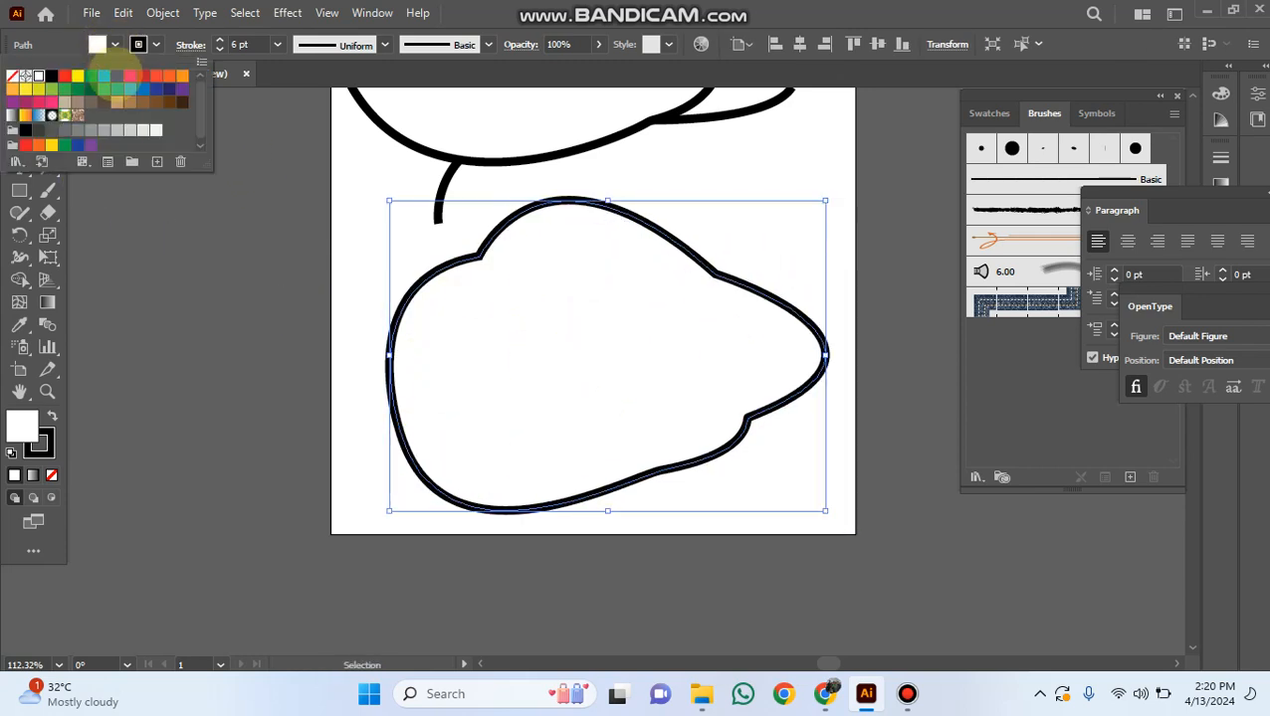
pyautogui.click(131, 88)
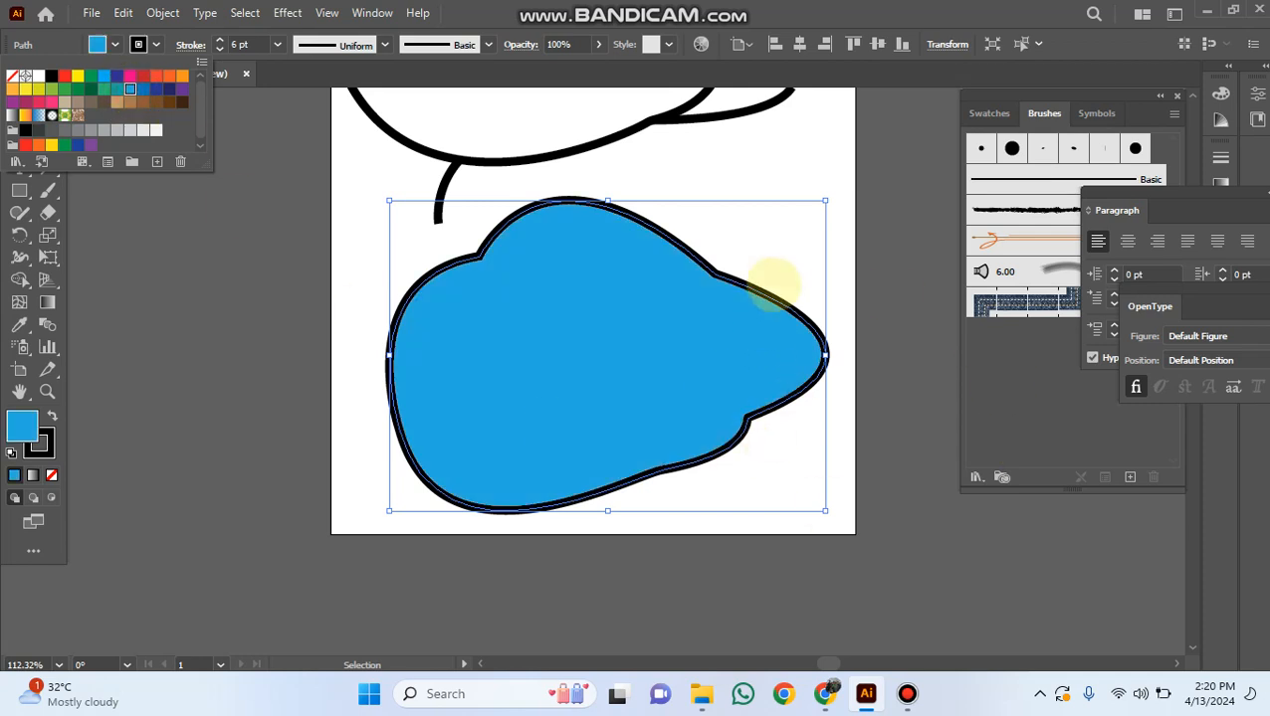
pyautogui.click(788, 250)
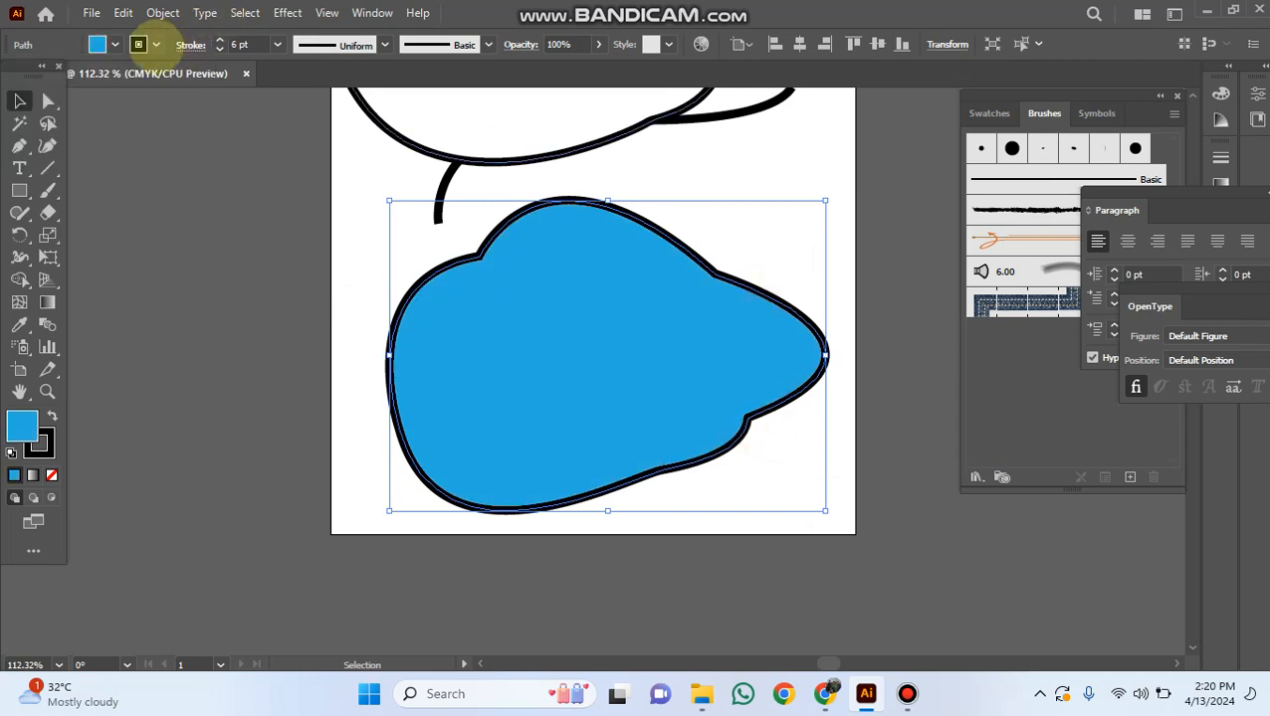
pyautogui.click(277, 44)
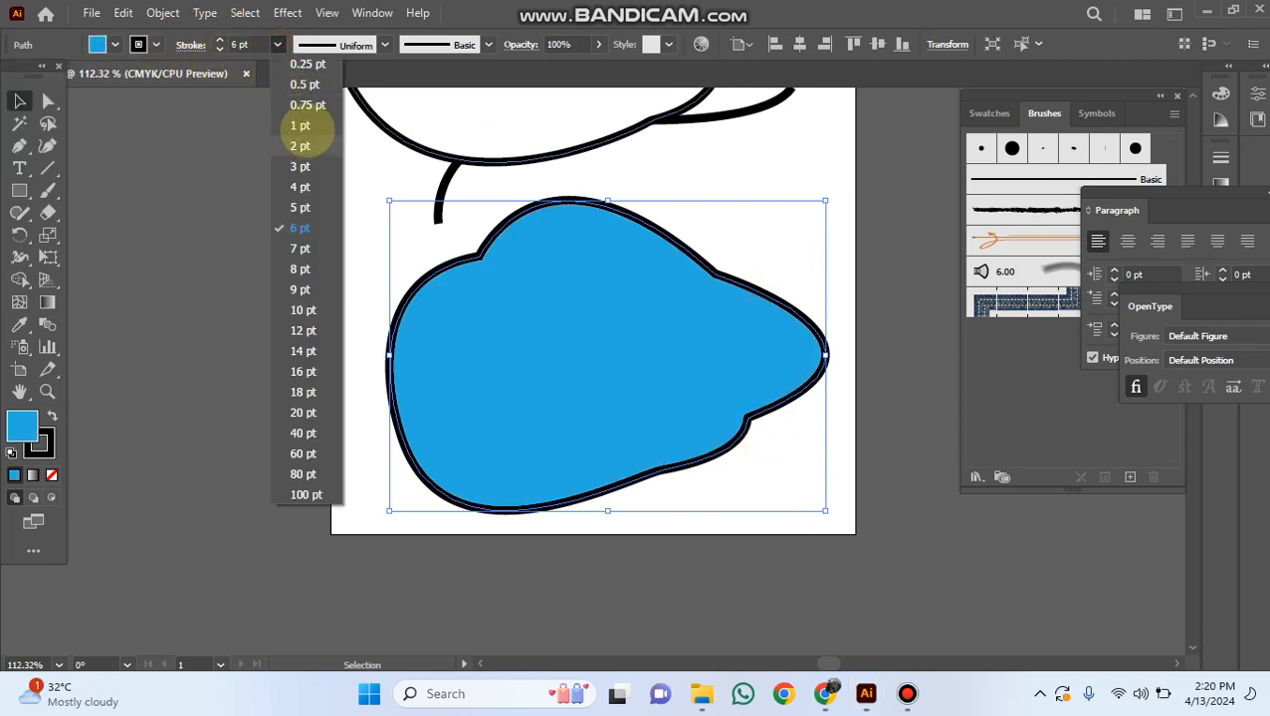
pyautogui.click(301, 125)
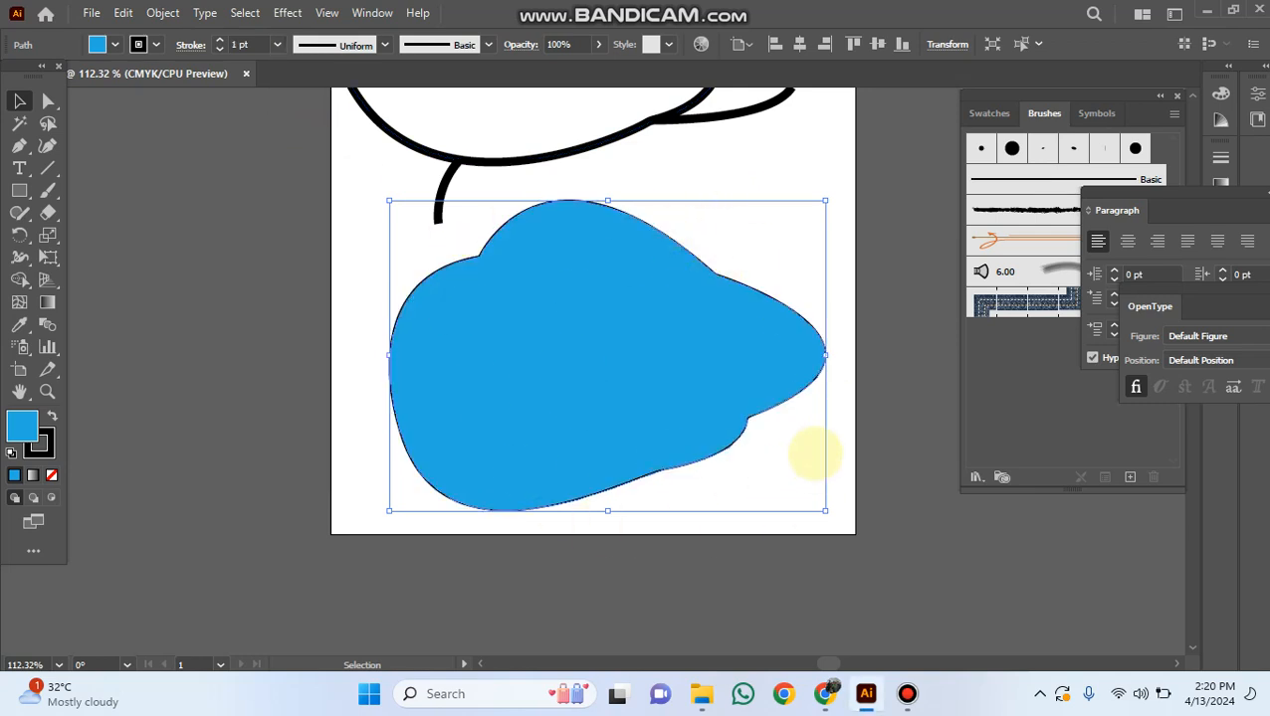
pyautogui.click(743, 231)
# Delete the white copy at the artboard's top edge and the blue shape below it.
pyautogui.click(692, 294)
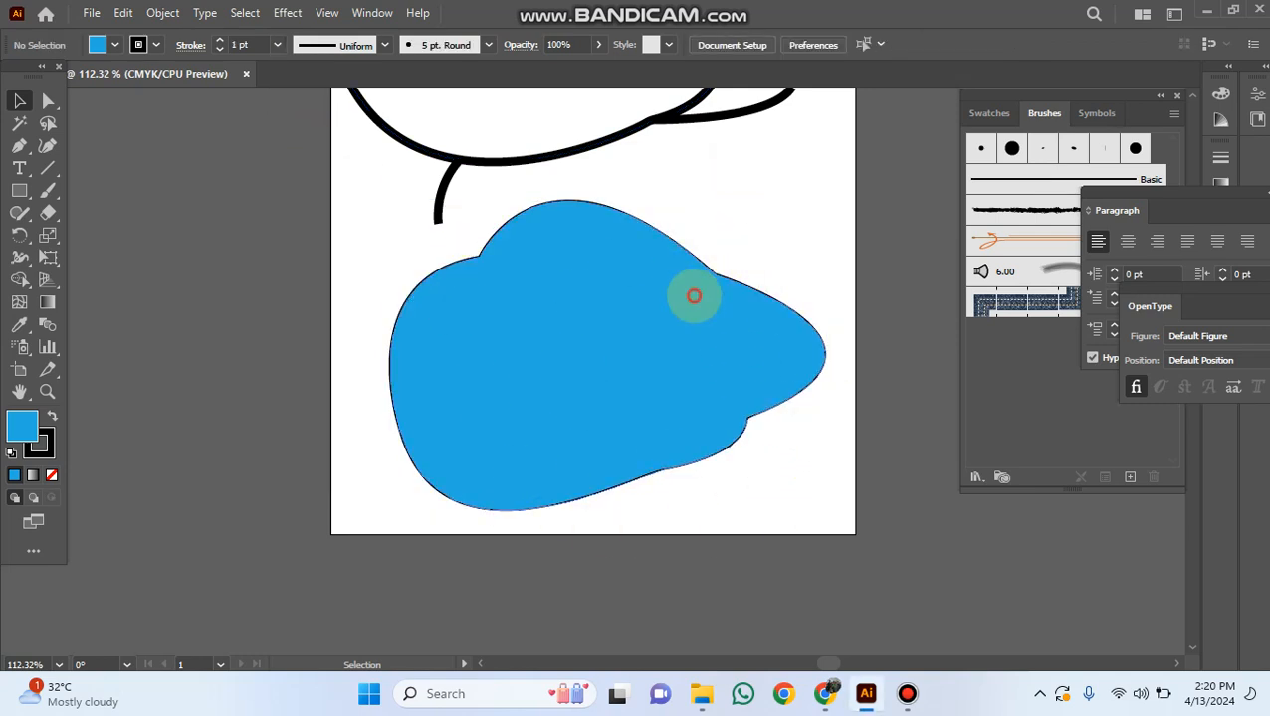
pyautogui.scroll(3, 689, 314)
pyautogui.scroll(3, 692, 316)
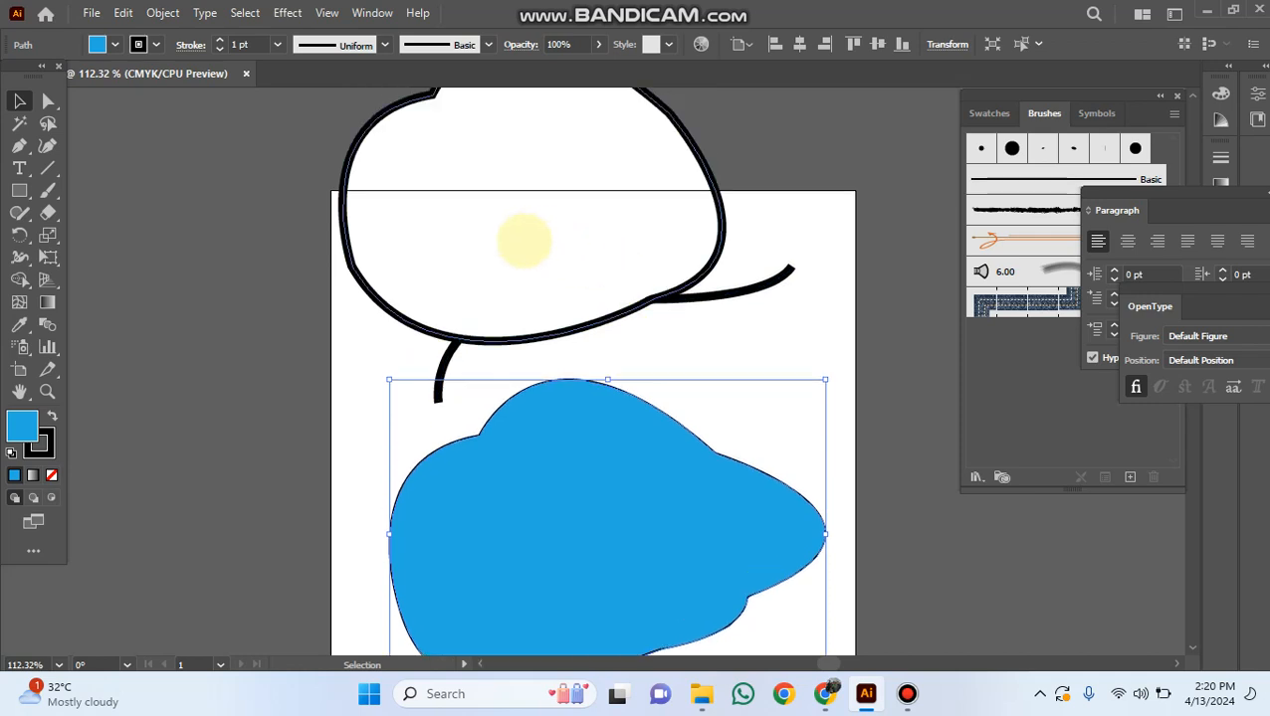
pyautogui.click(508, 311)
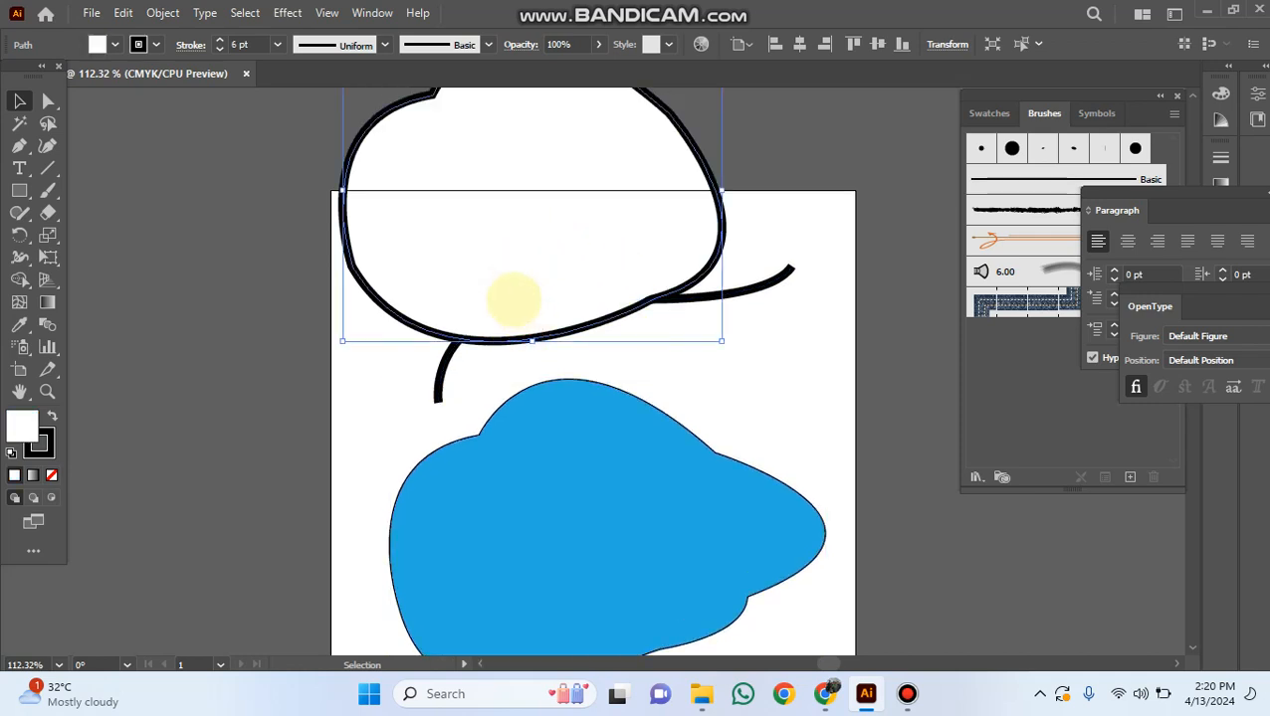
pyautogui.press('Delete')
pyautogui.click(513, 417)
pyautogui.press('Delete')
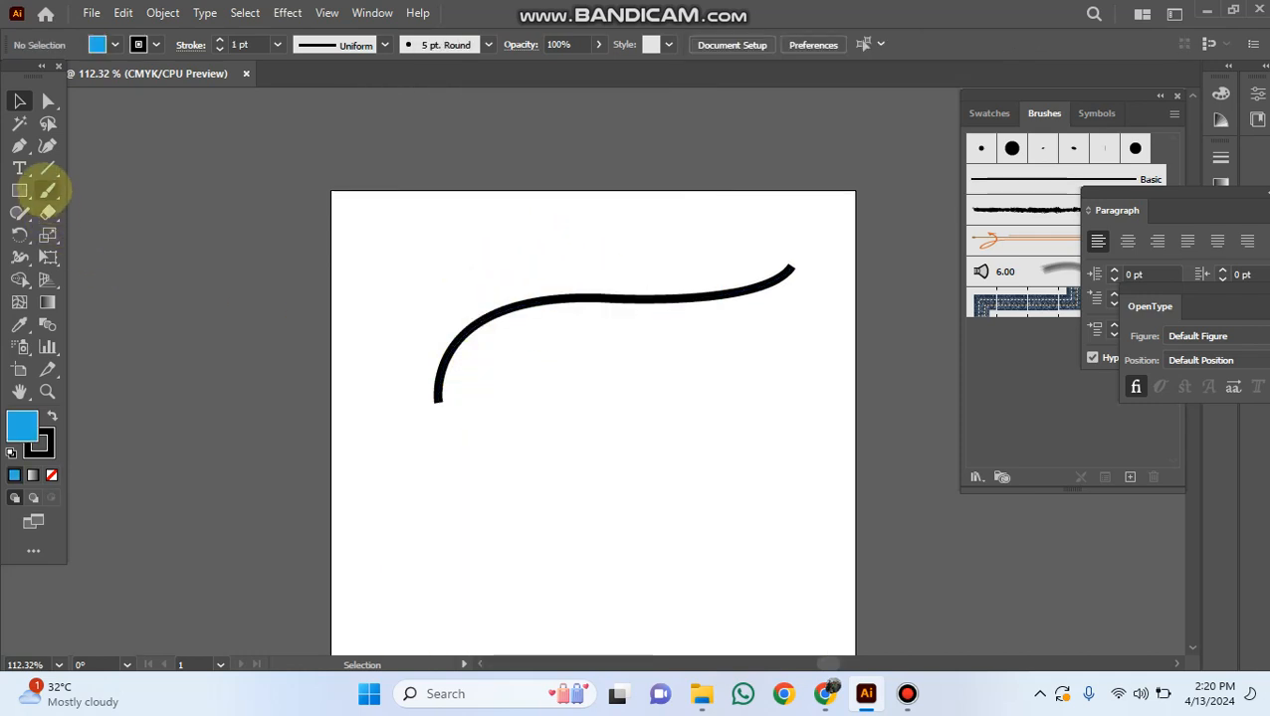
# Draw a closed, rounded four-point shape with the Curvature tool over the black curve in the artboard's upper-left area.
pyautogui.click(47, 146)
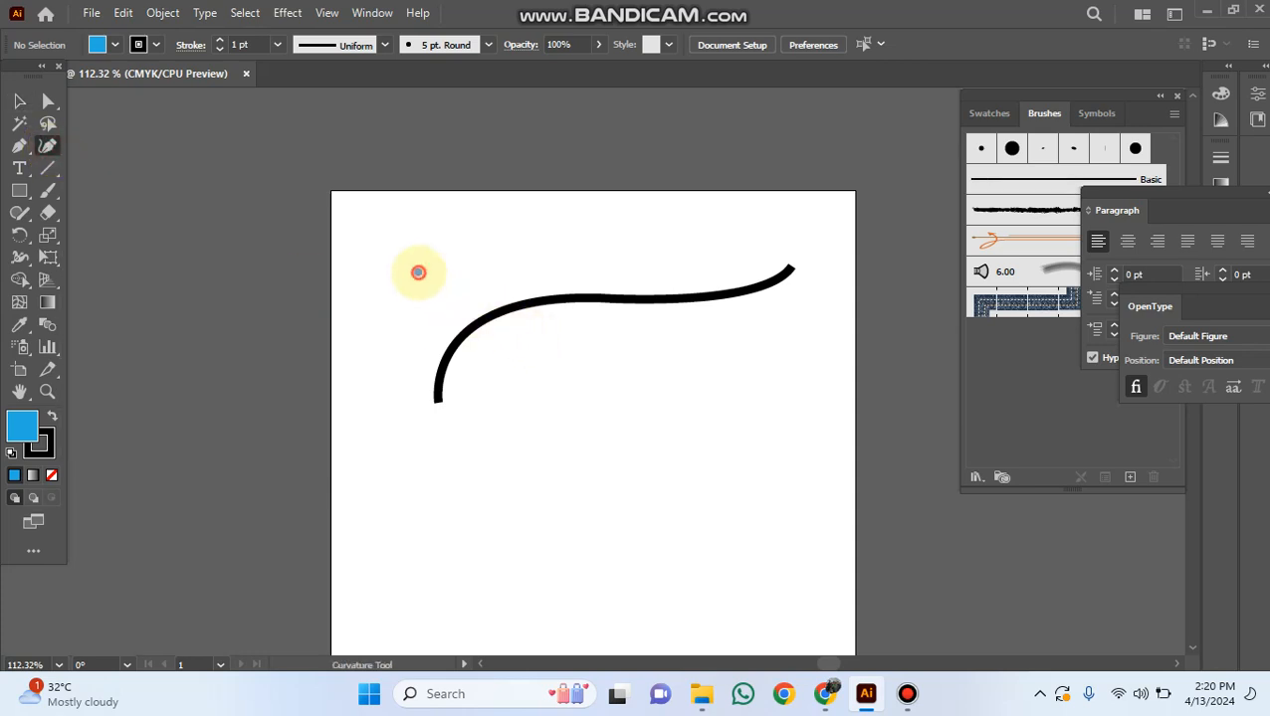
pyautogui.click(418, 273)
pyautogui.click(694, 369)
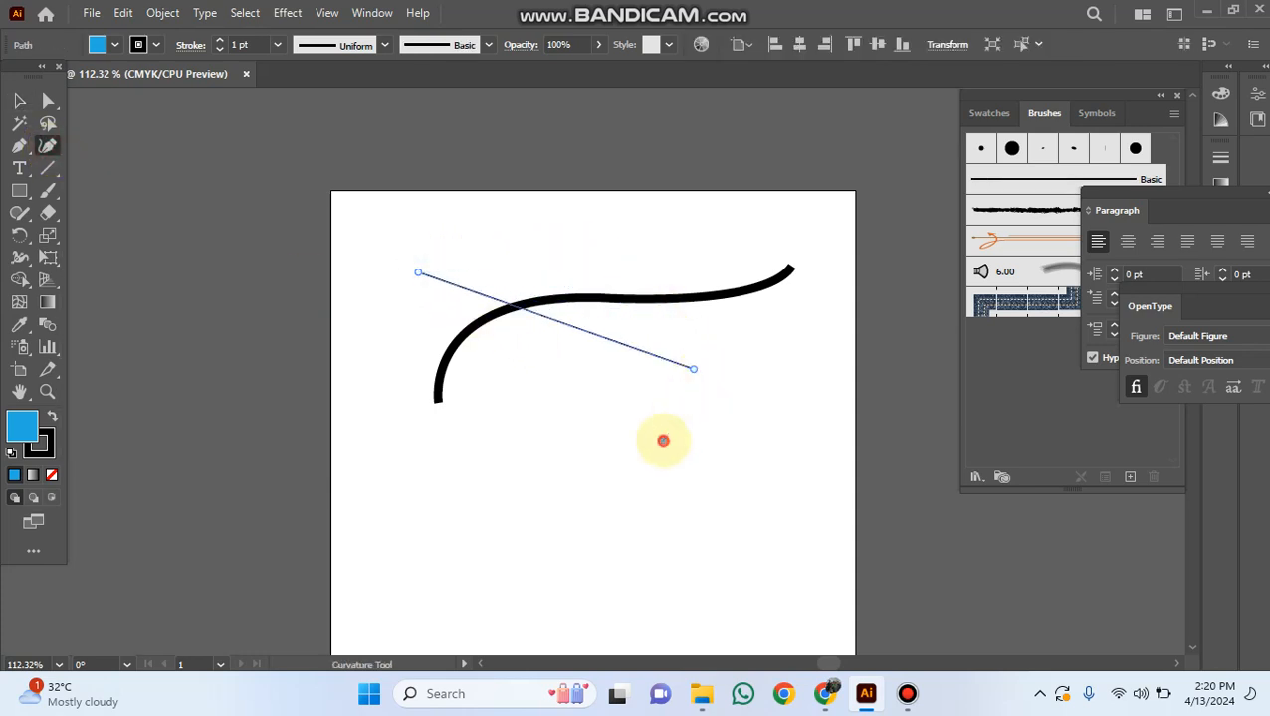
pyautogui.click(663, 441)
pyautogui.click(463, 512)
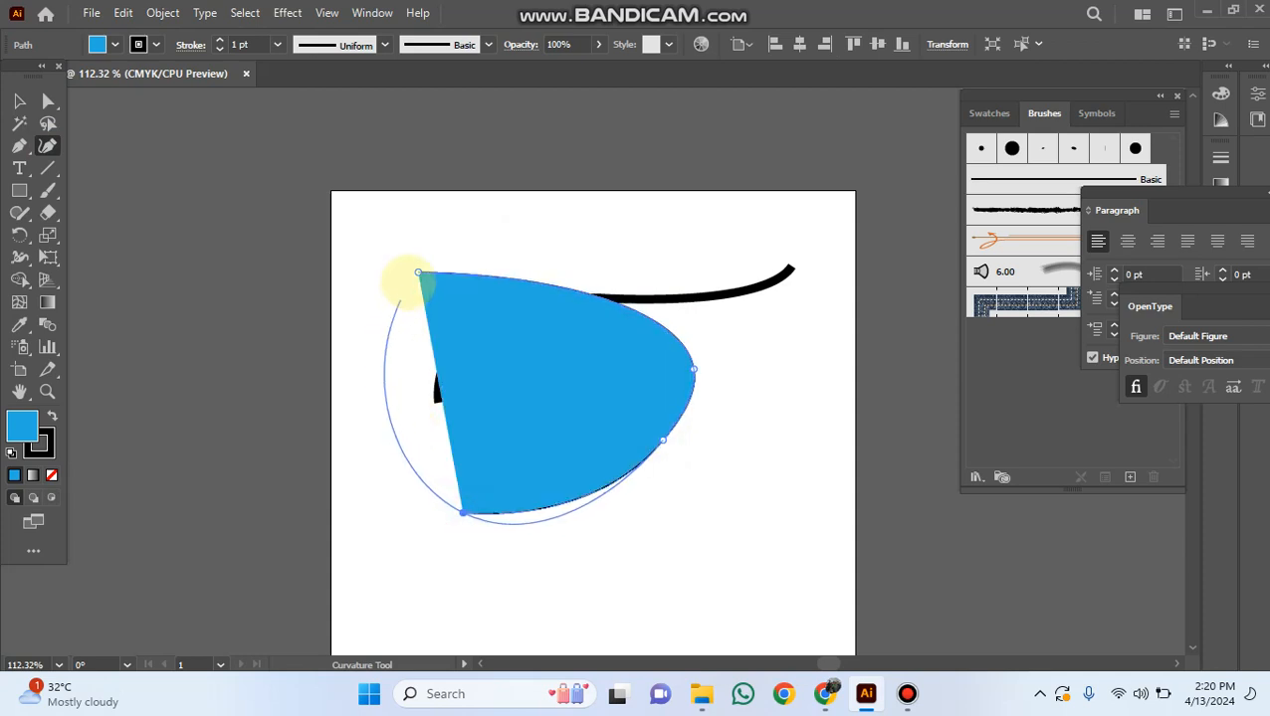
pyautogui.click(417, 273)
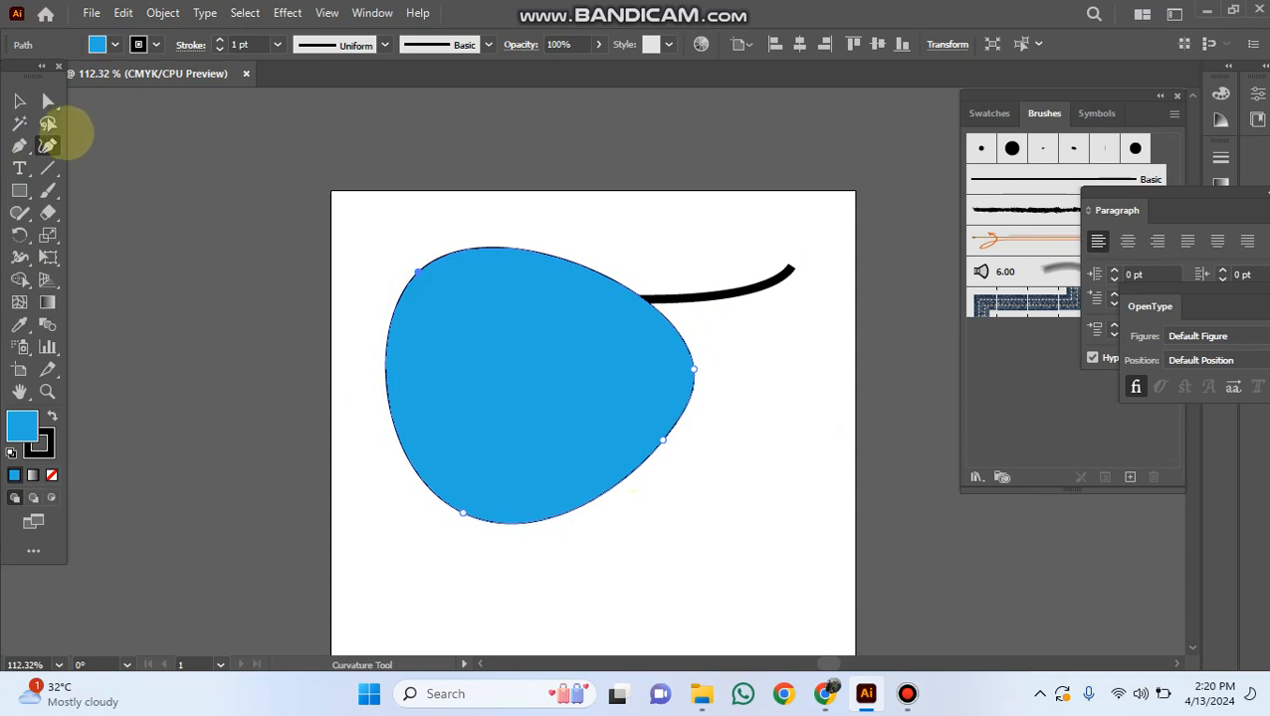
# Draw a smaller closed three-point shape with the Curvature tool in the artboard's lower-right area.
pyautogui.click(688, 586)
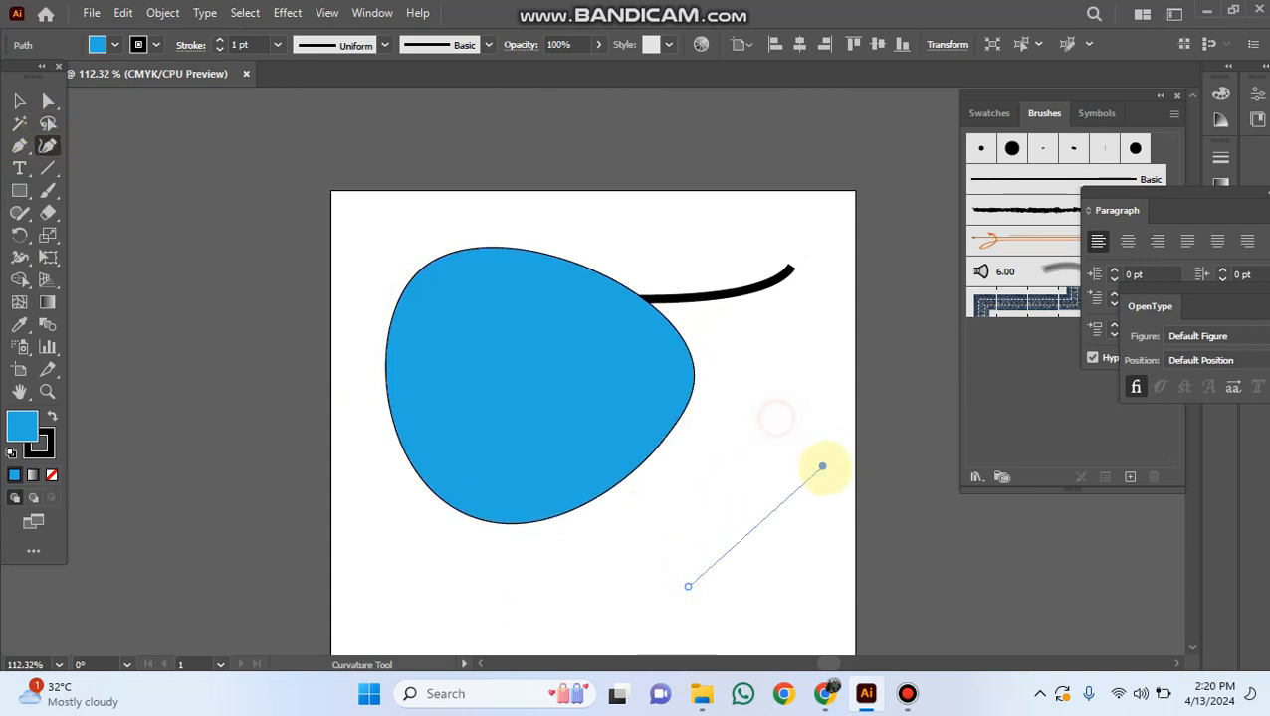
pyautogui.click(822, 466)
pyautogui.click(808, 631)
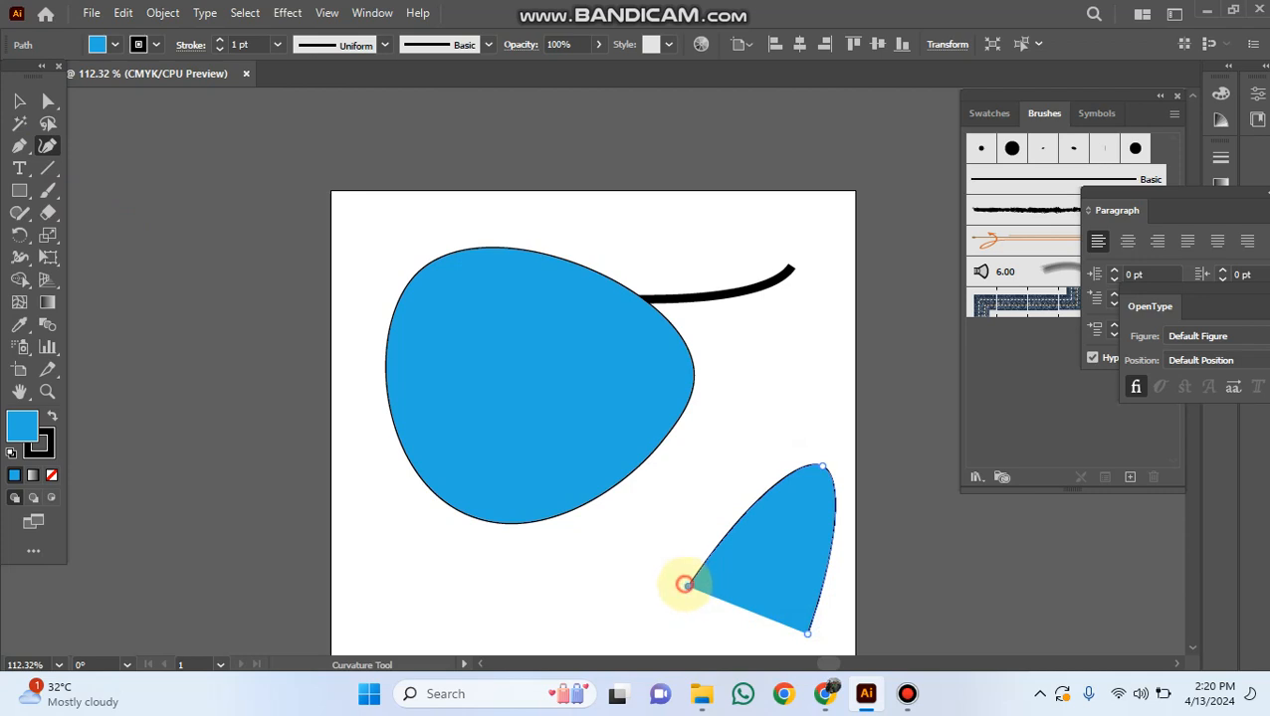
pyautogui.click(685, 585)
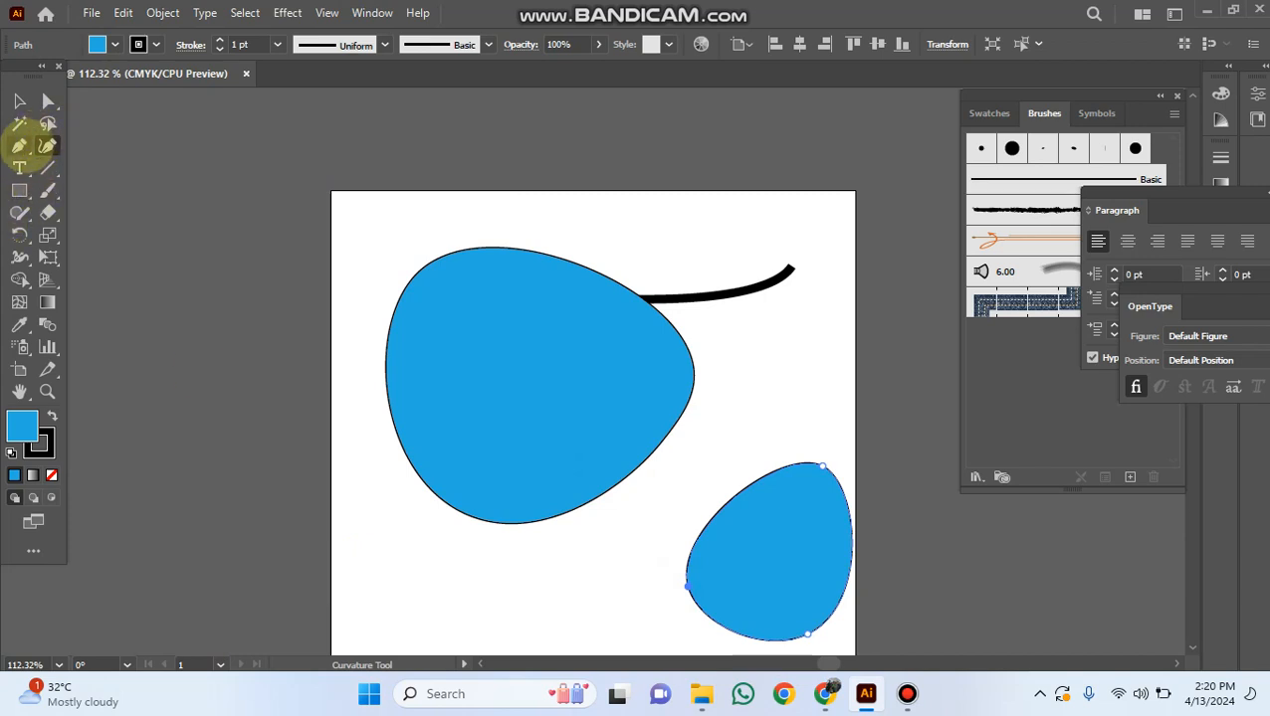
# Add an anchor point on the large shape's upper-left edge and pull its handle up and right to bulge the top.
pyautogui.click(21, 146)
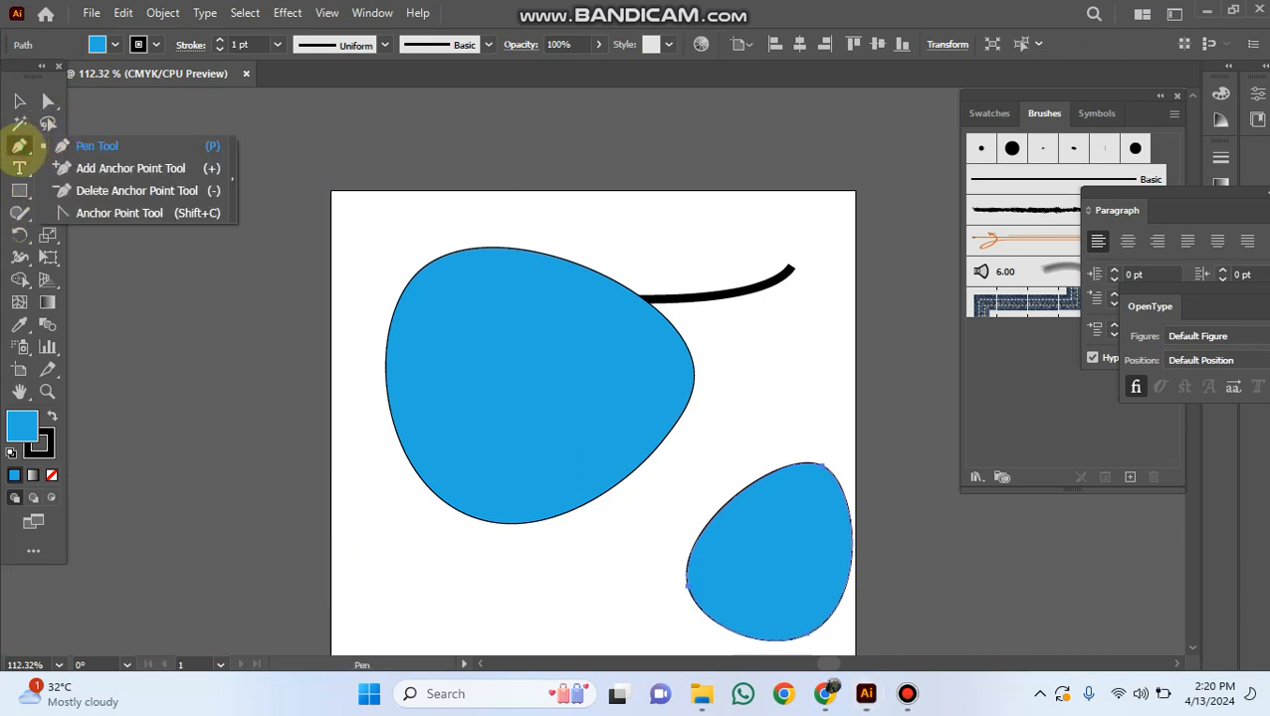
pyautogui.click(101, 168)
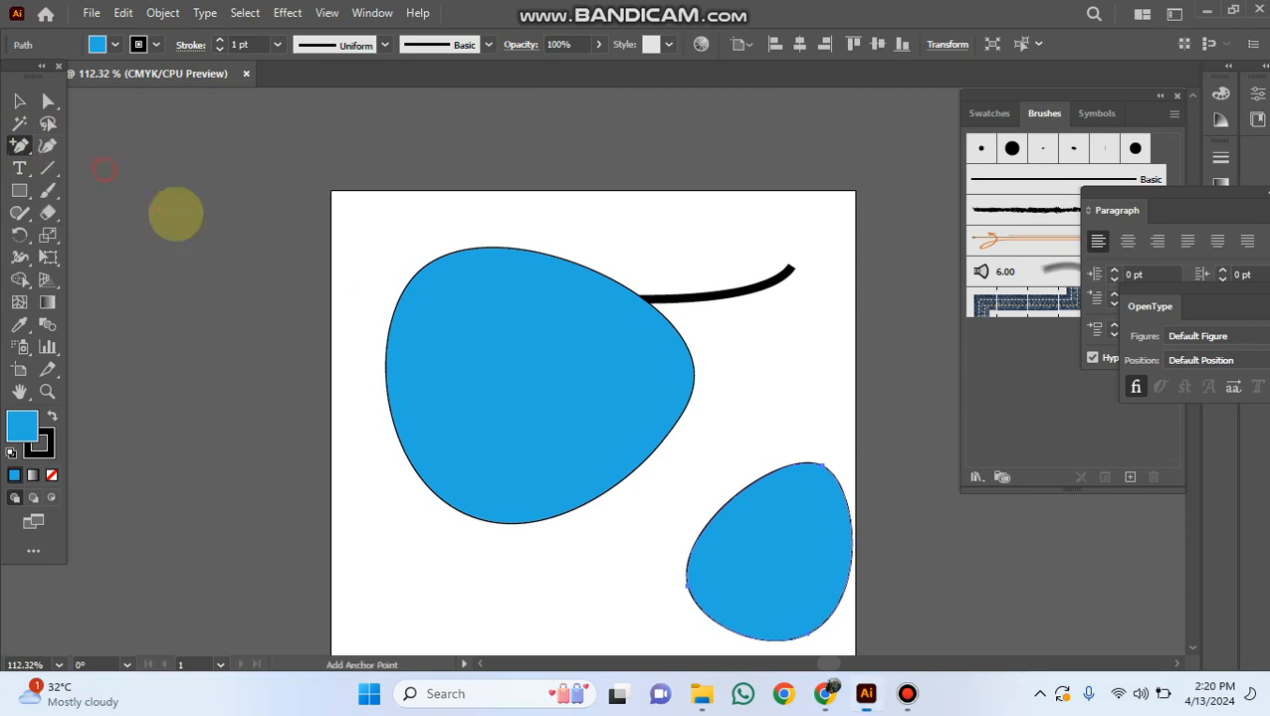
pyautogui.click(439, 256)
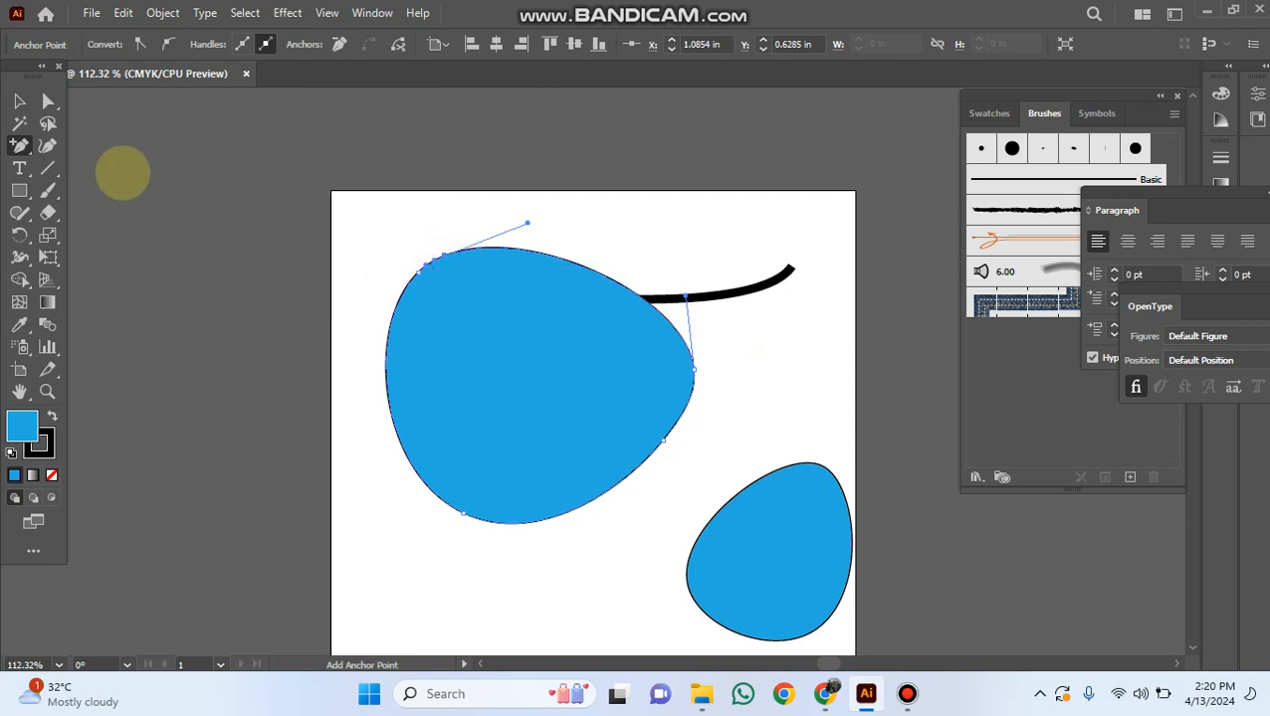
pyautogui.click(19, 101)
pyautogui.click(48, 100)
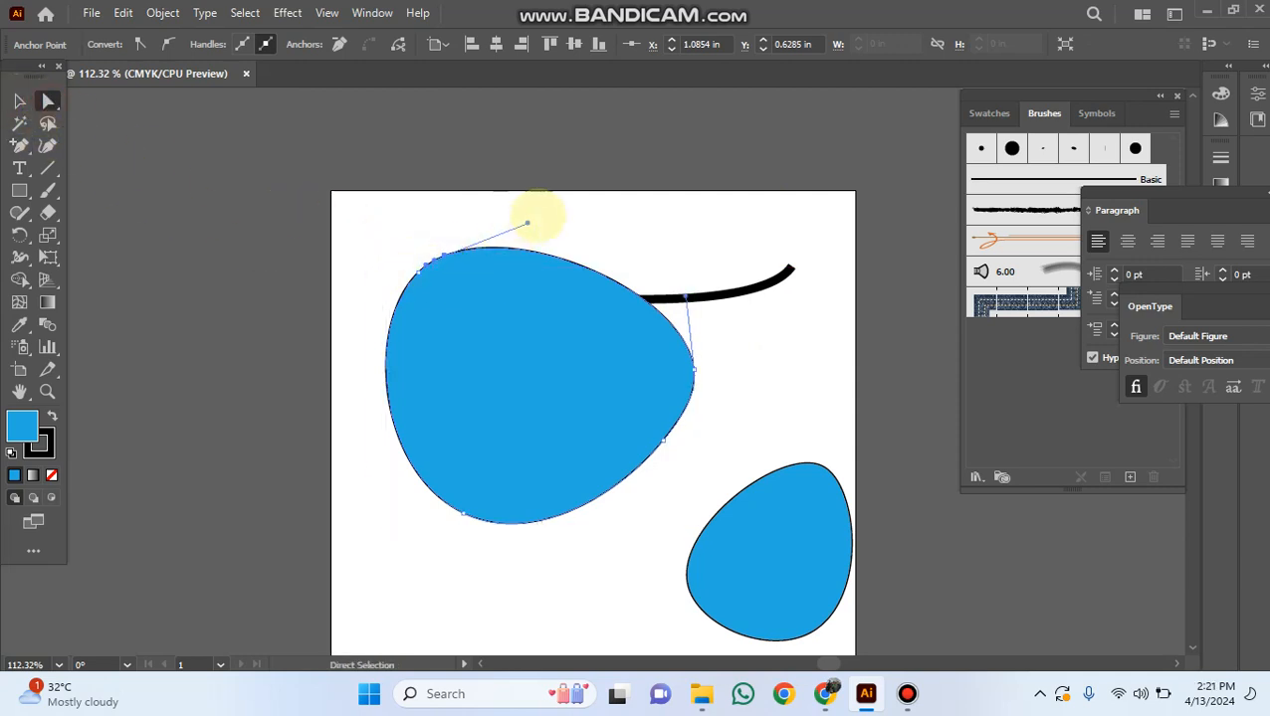
pyautogui.moveTo(494, 232); pyautogui.dragTo(585, 204)
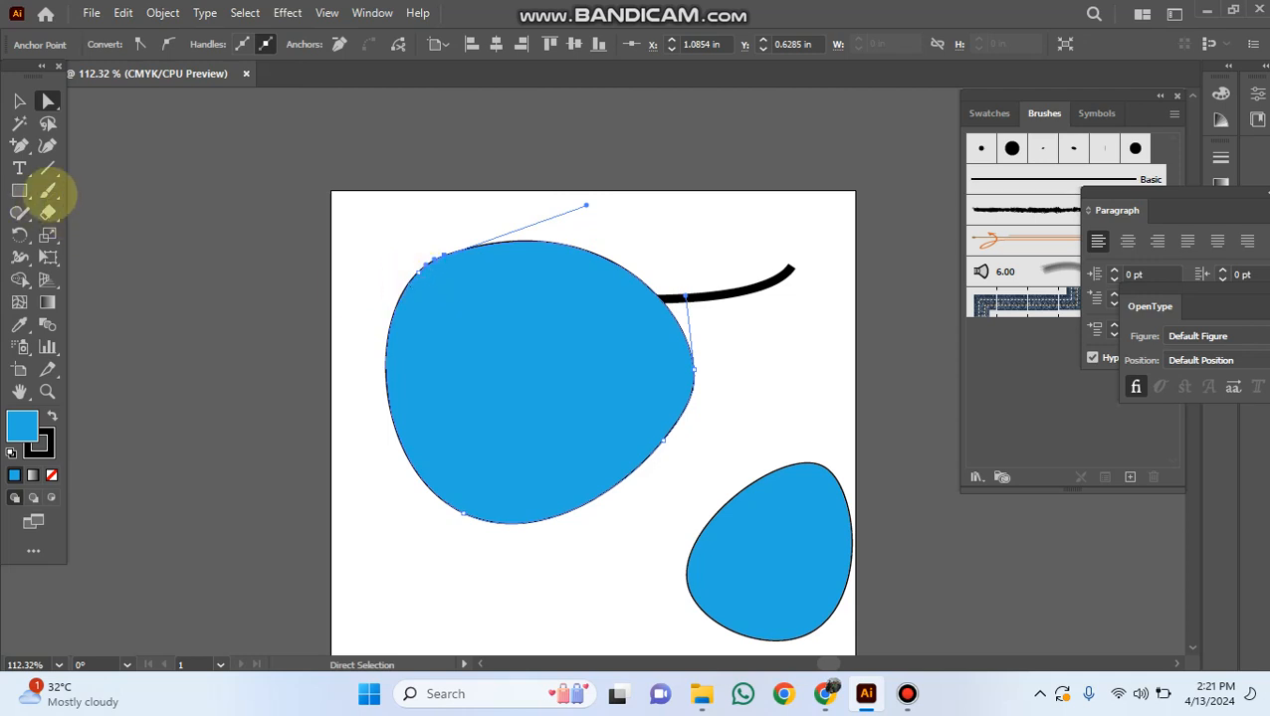
# Add another anchor on the large shape's upper-left edge, extend its handle outward and spread the neighbouring anchors outward.
pyautogui.click(20, 147)
pyautogui.click(75, 167)
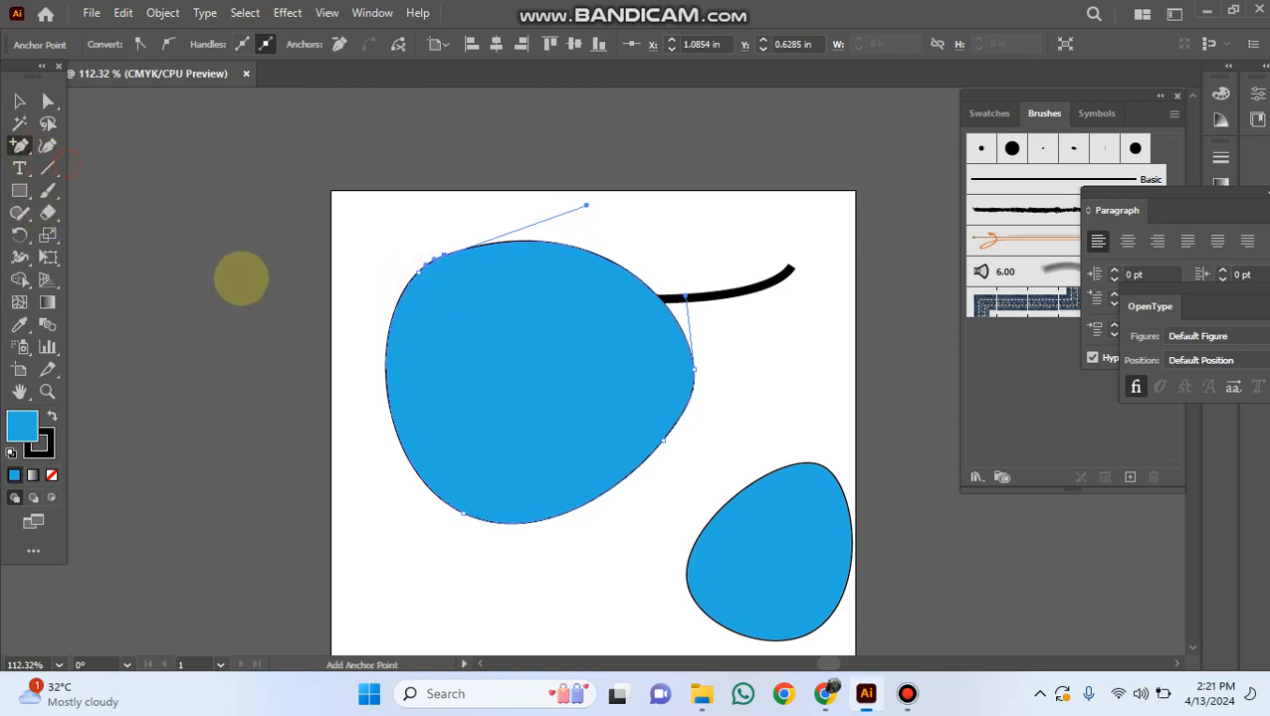
pyautogui.click(406, 286)
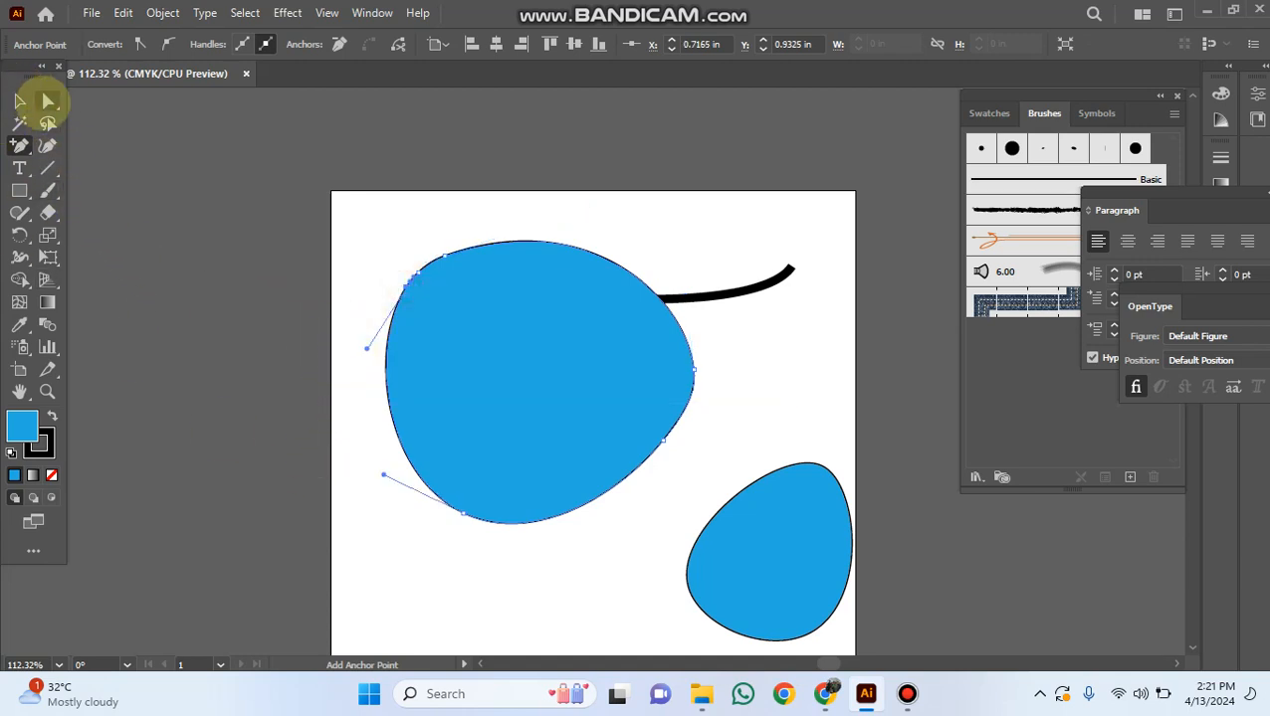
pyautogui.moveTo(46, 100); pyautogui.dragTo(109, 99)
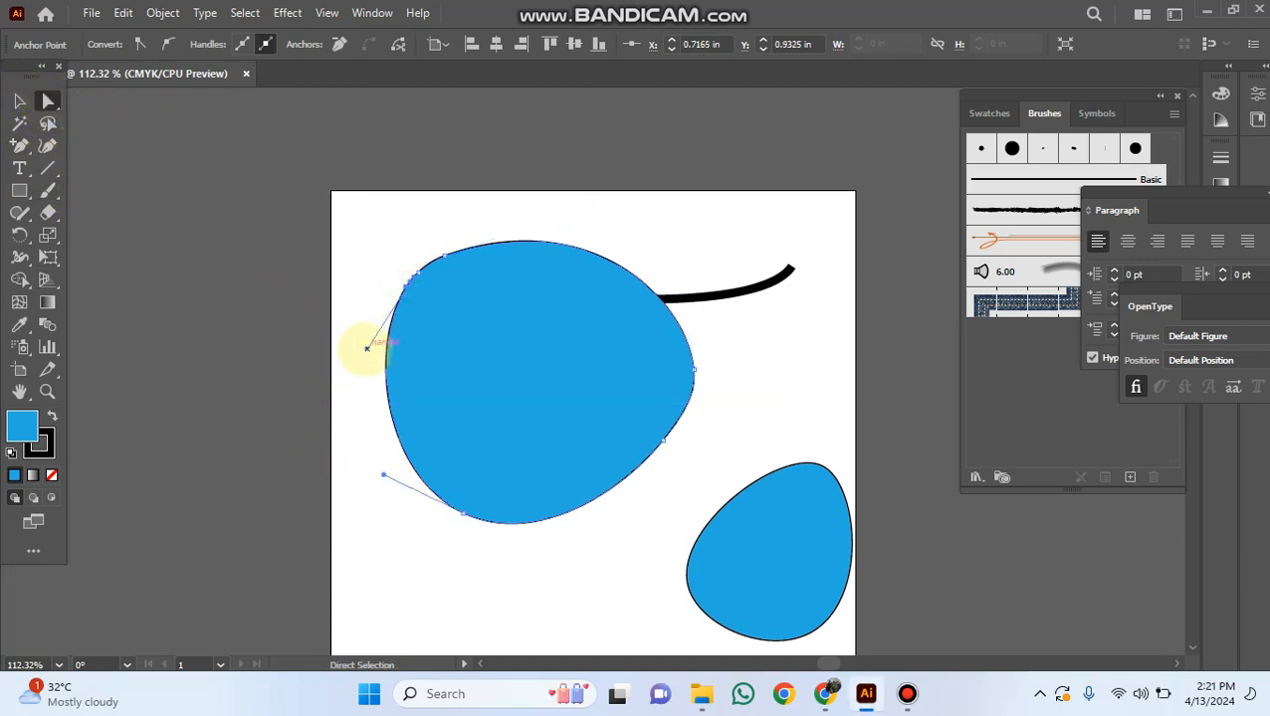
pyautogui.moveTo(367, 347); pyautogui.dragTo(337, 359)
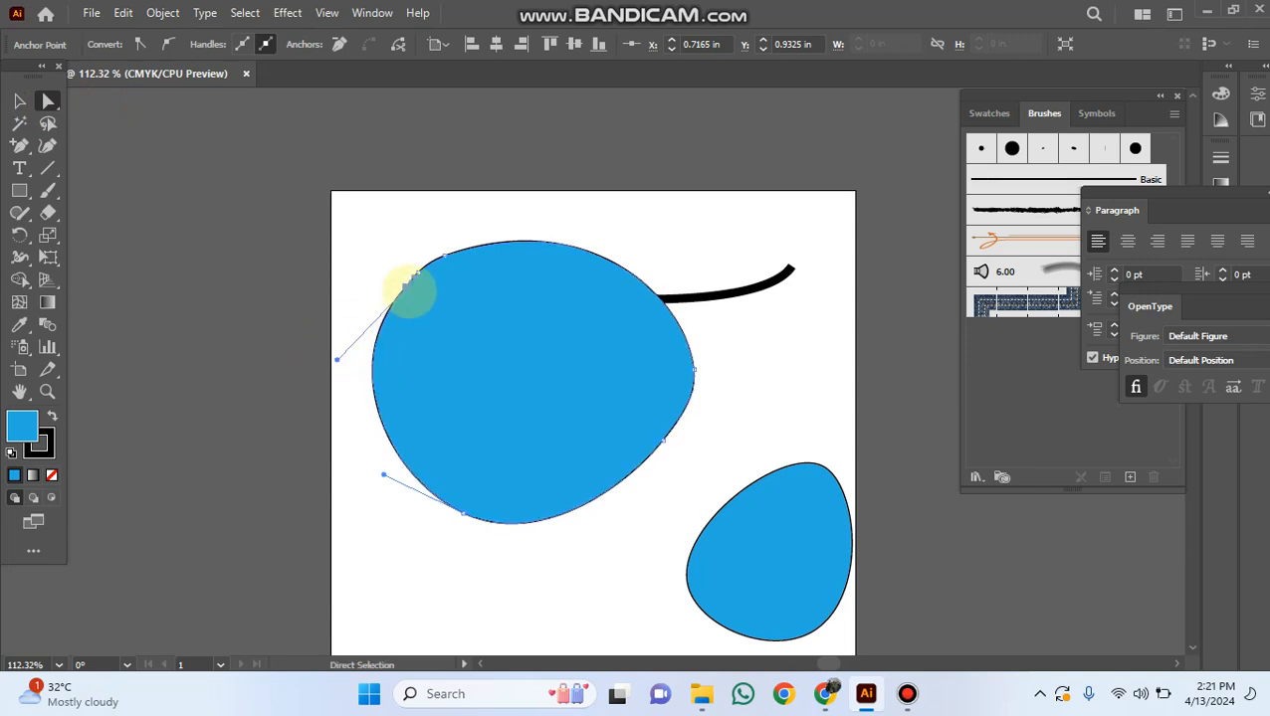
pyautogui.moveTo(404, 288); pyautogui.dragTo(468, 207)
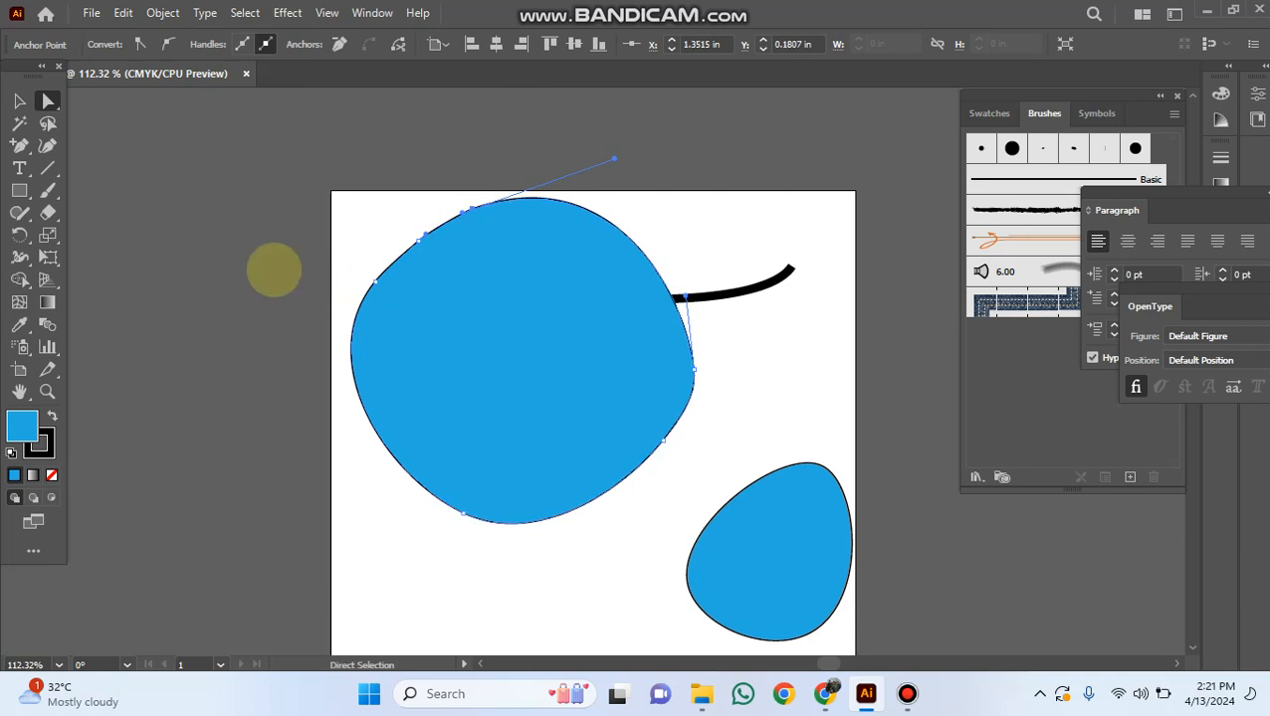
# Add an anchor point on the large shape's lower-left edge.
pyautogui.click(20, 145)
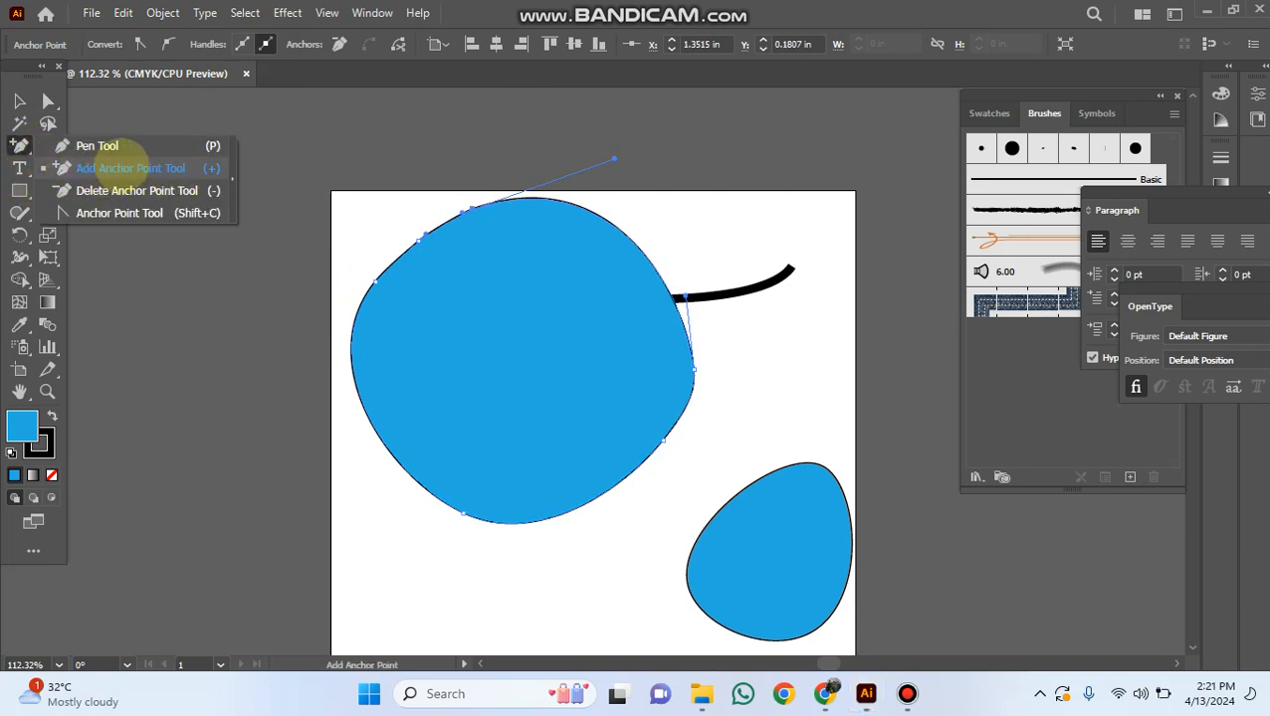
pyautogui.click(125, 167)
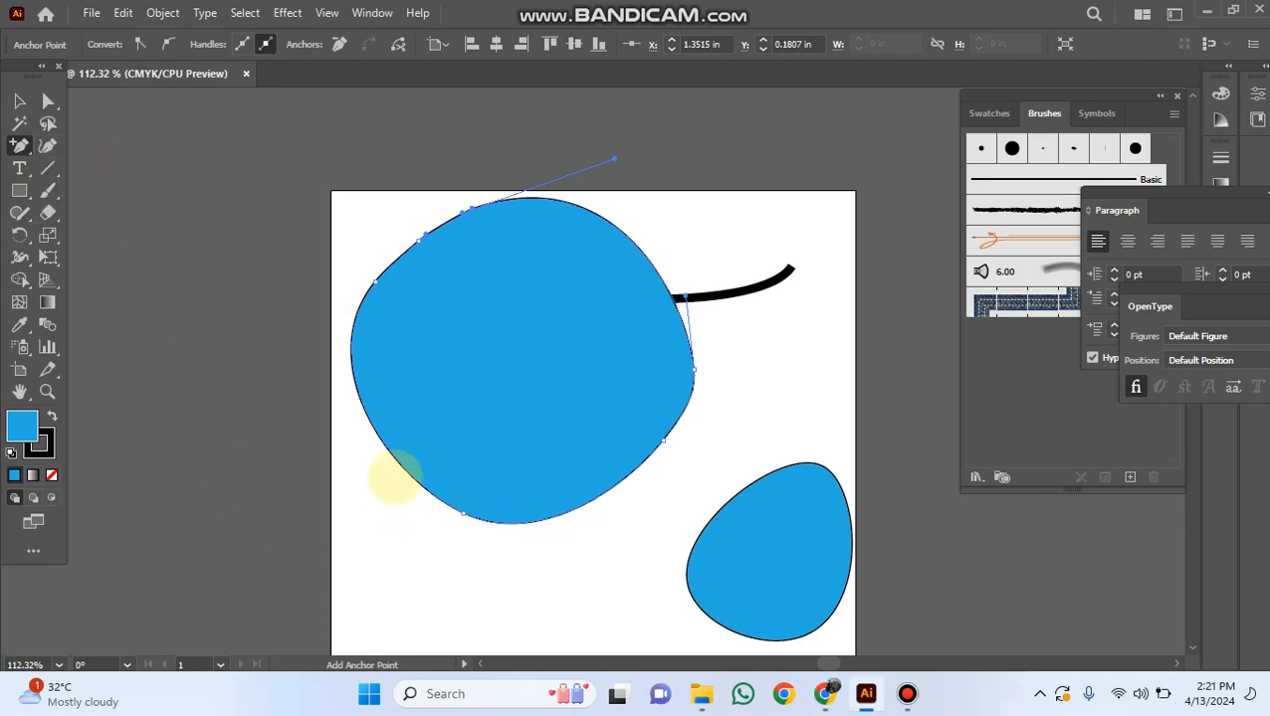
pyautogui.click(396, 457)
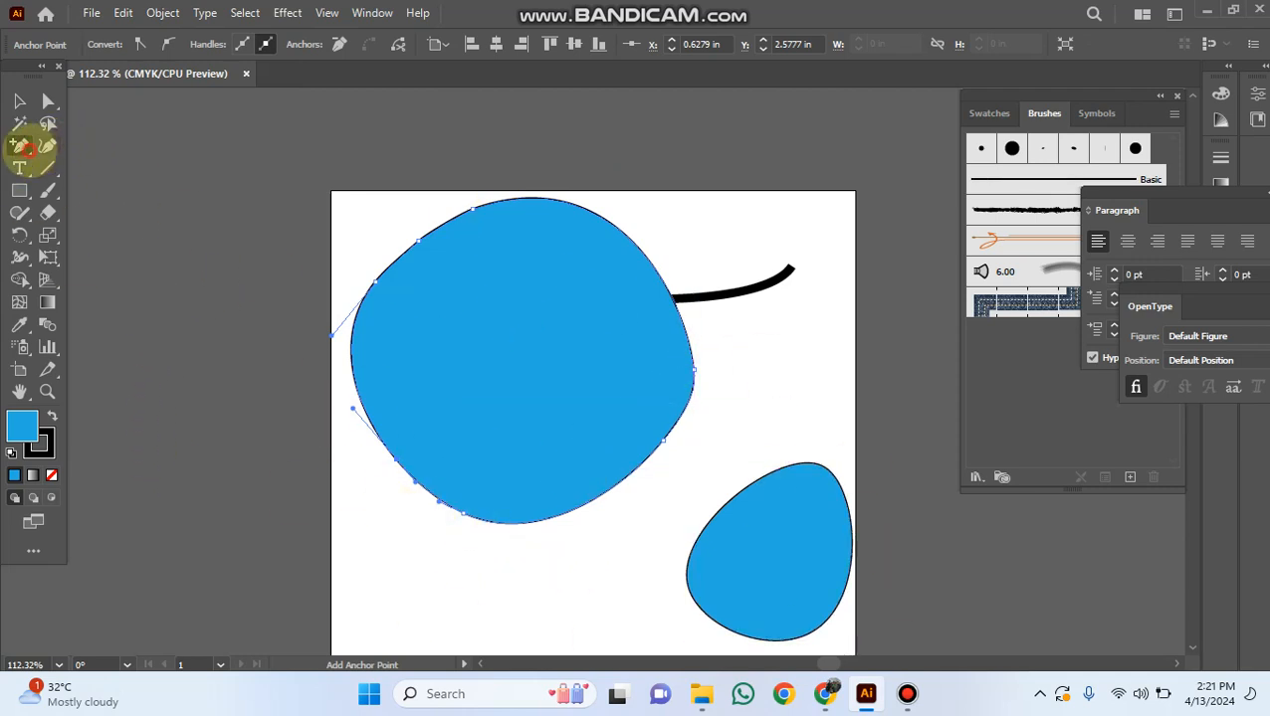
# Delete the three anchor points along the large shape's upper-left edge with the Delete Anchor Point tool.
pyautogui.click(21, 146)
pyautogui.click(80, 190)
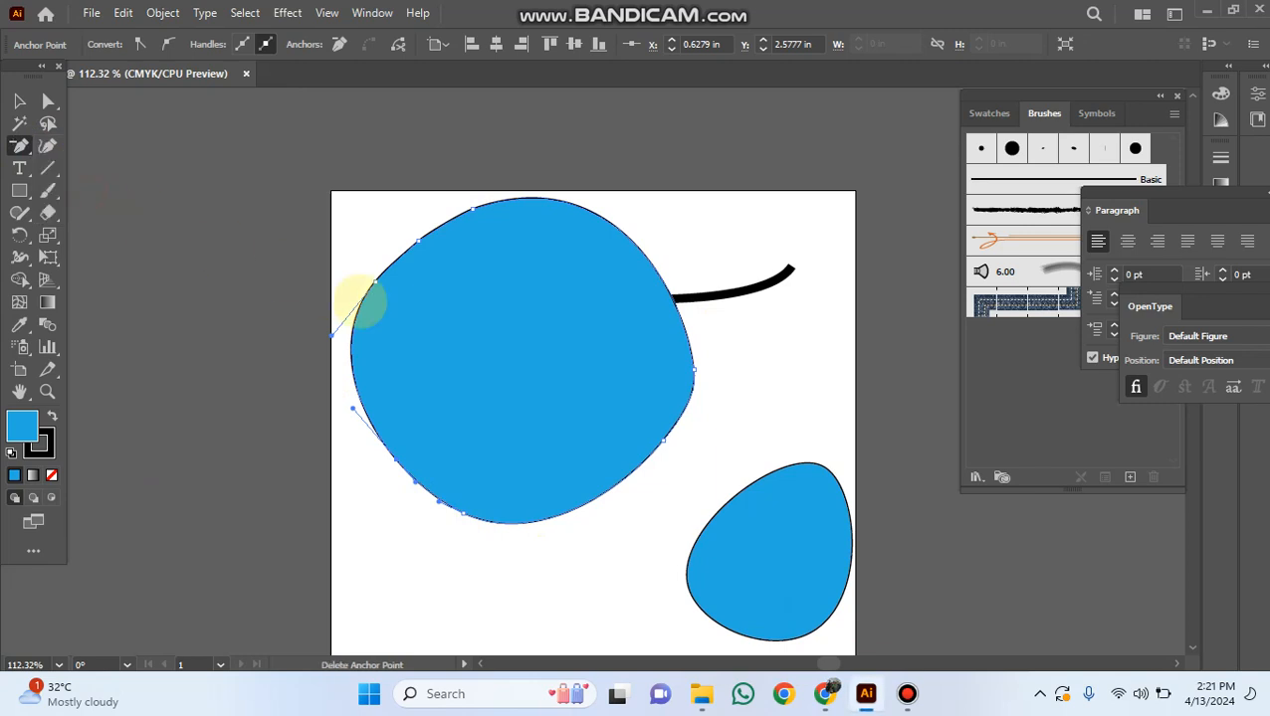
pyautogui.click(375, 281)
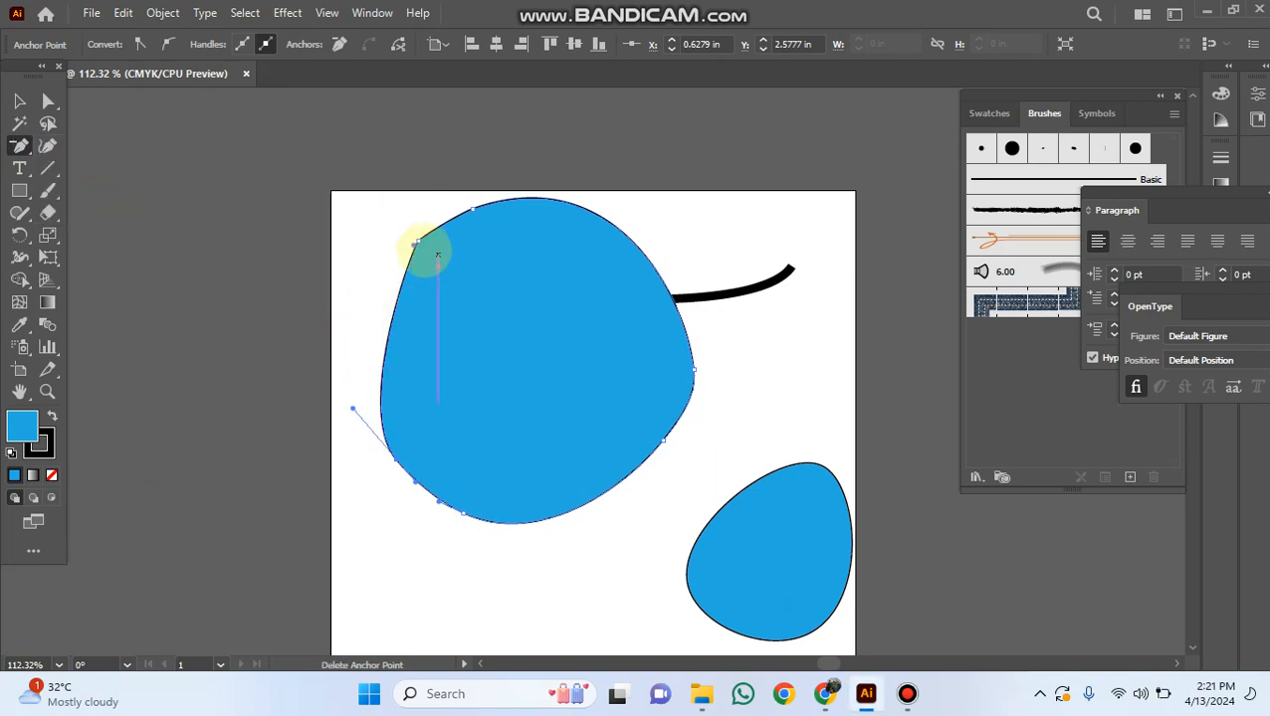
pyautogui.click(418, 240)
pyautogui.click(464, 212)
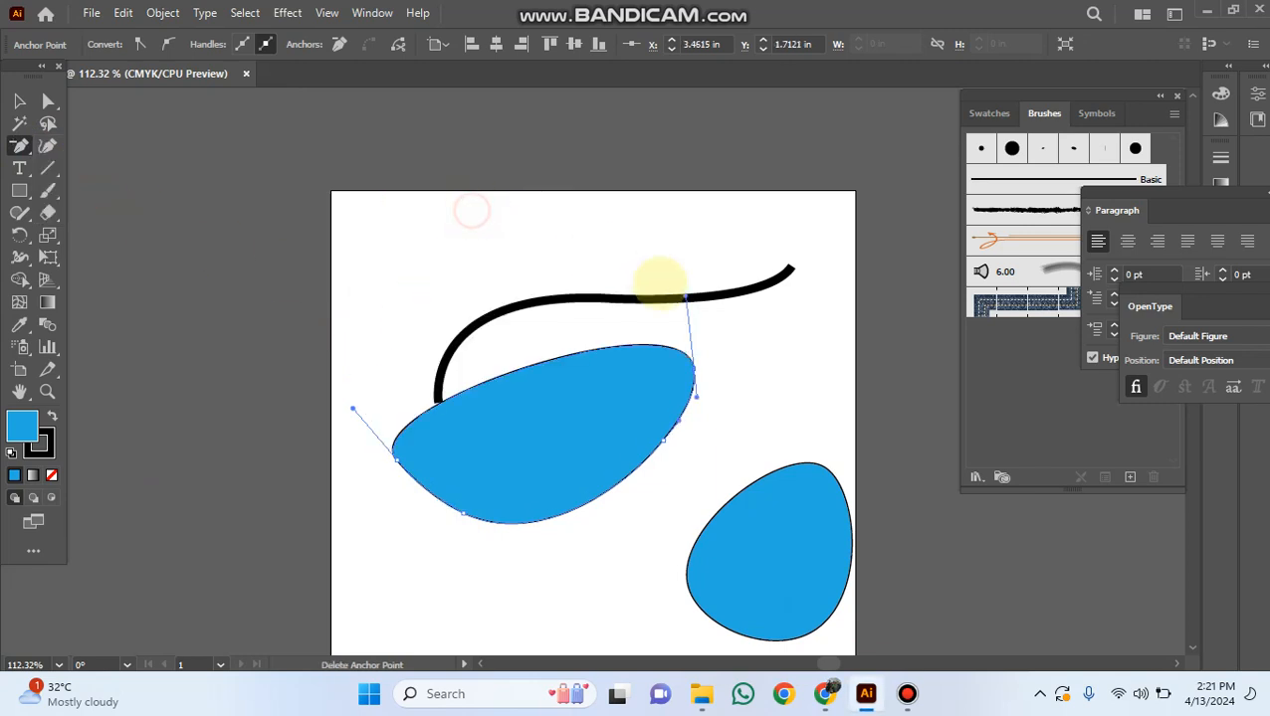
pyautogui.click(694, 393)
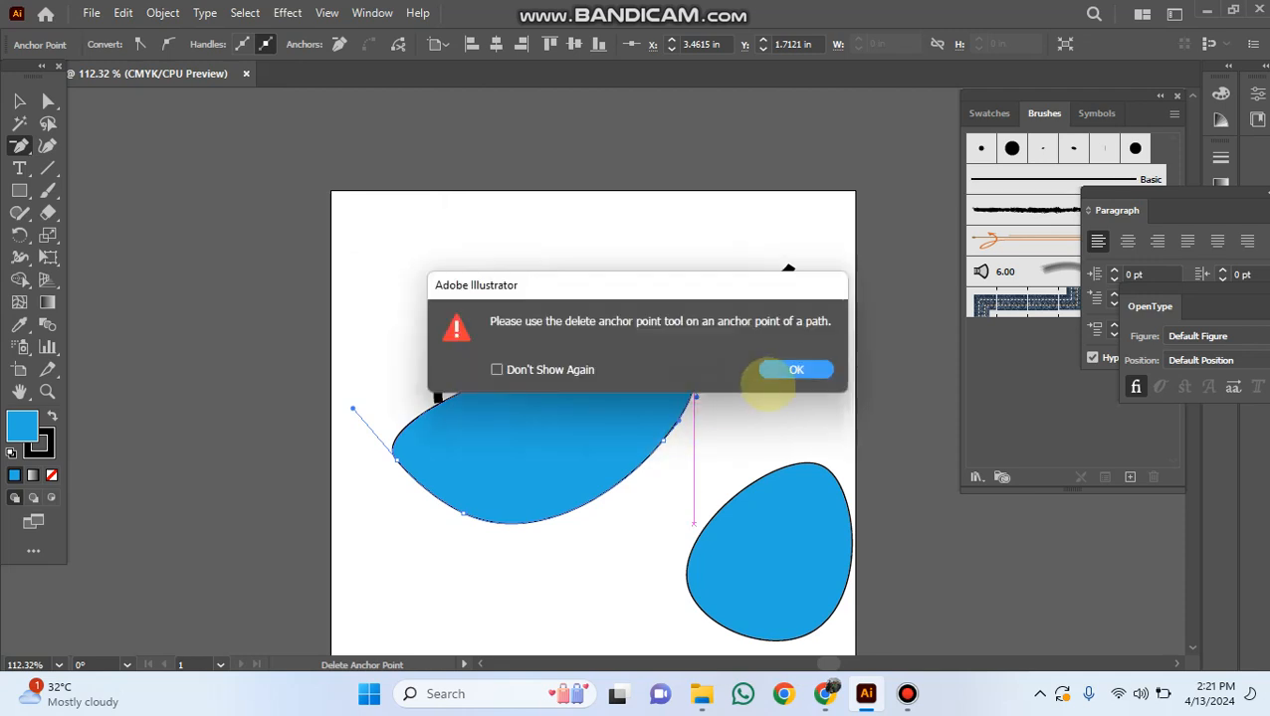
pyautogui.click(806, 368)
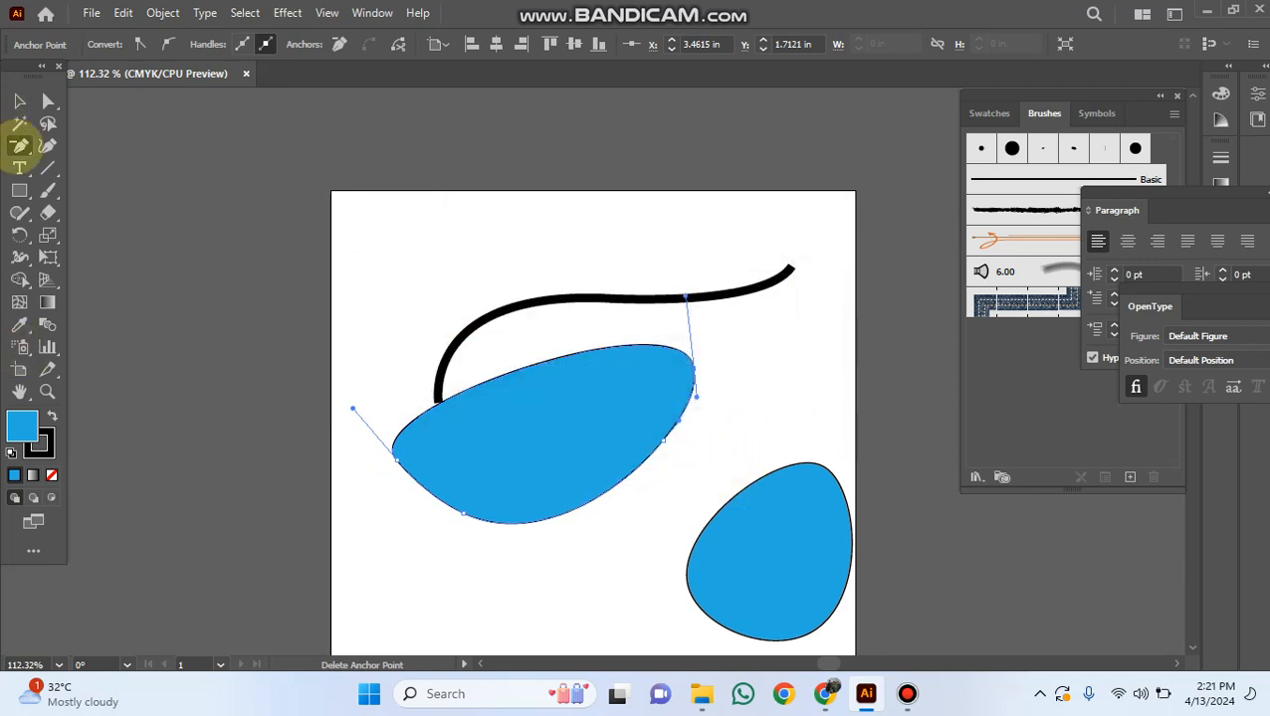
# Move the flattened large shape up and left to the artboard's top edge and deselect it.
pyautogui.click(25, 102)
pyautogui.click(525, 561)
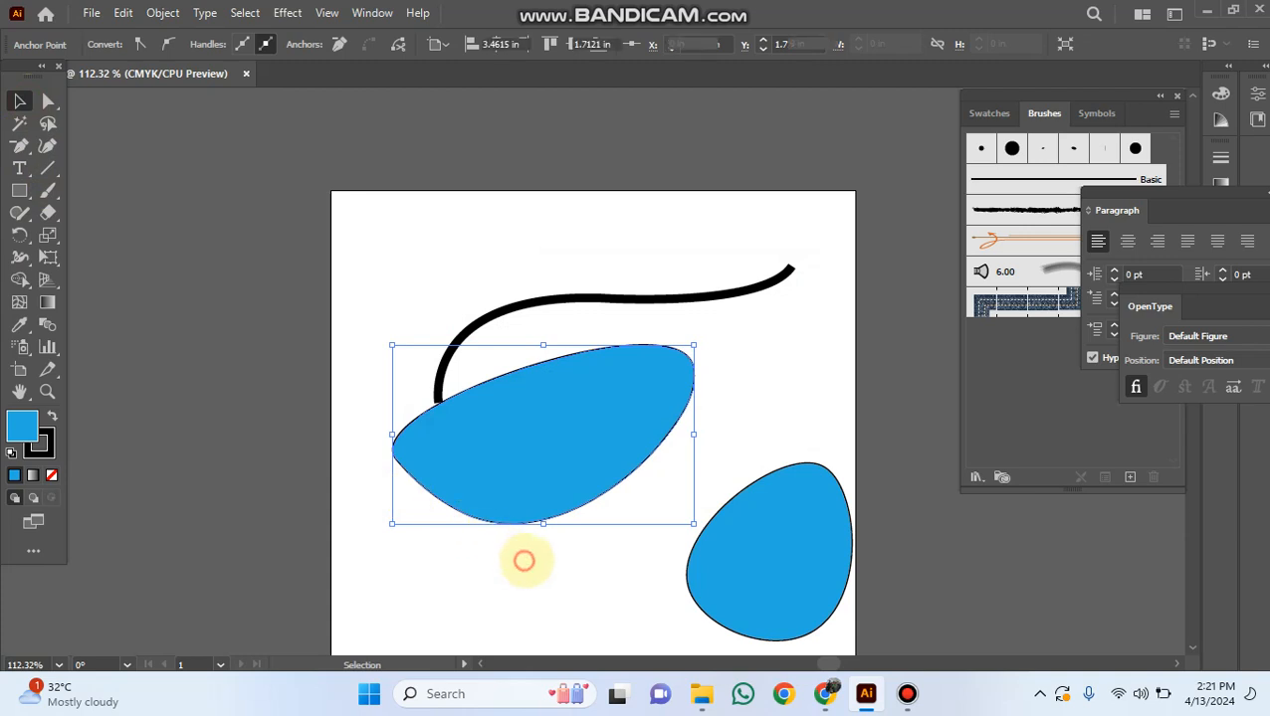
pyautogui.moveTo(583, 454); pyautogui.dragTo(472, 249)
pyautogui.click(598, 459)
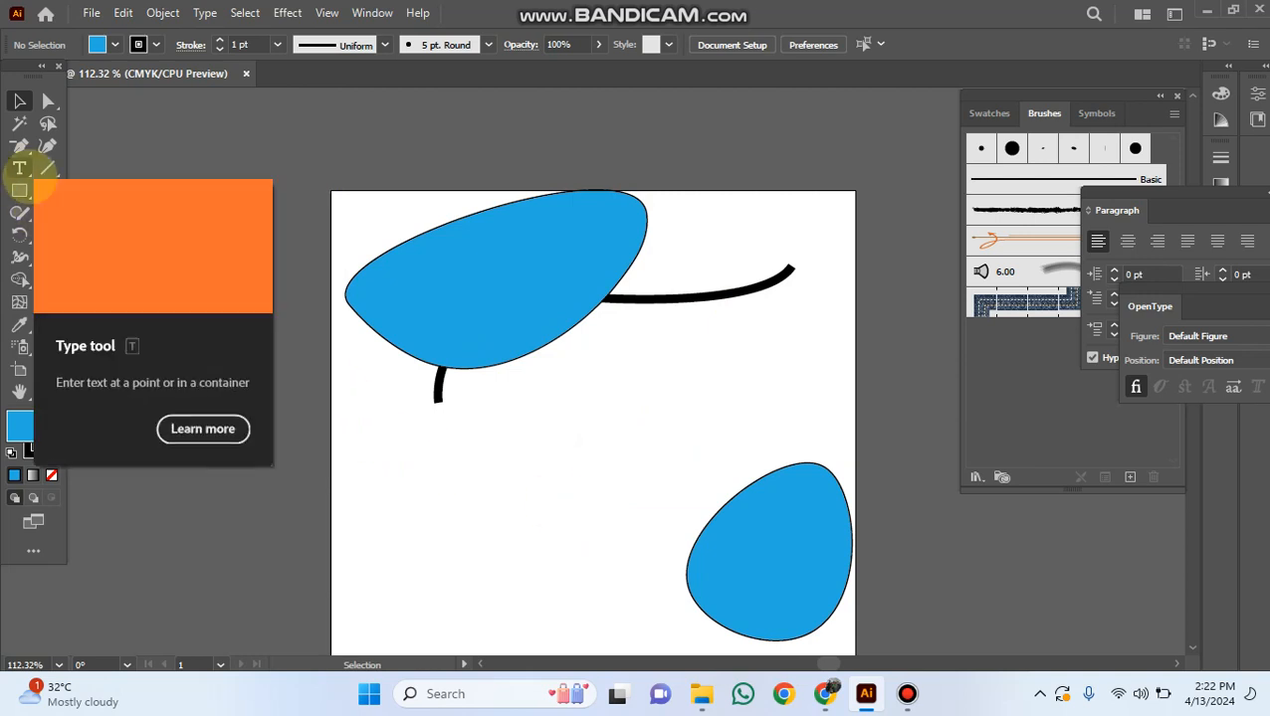
pyautogui.click(507, 482)
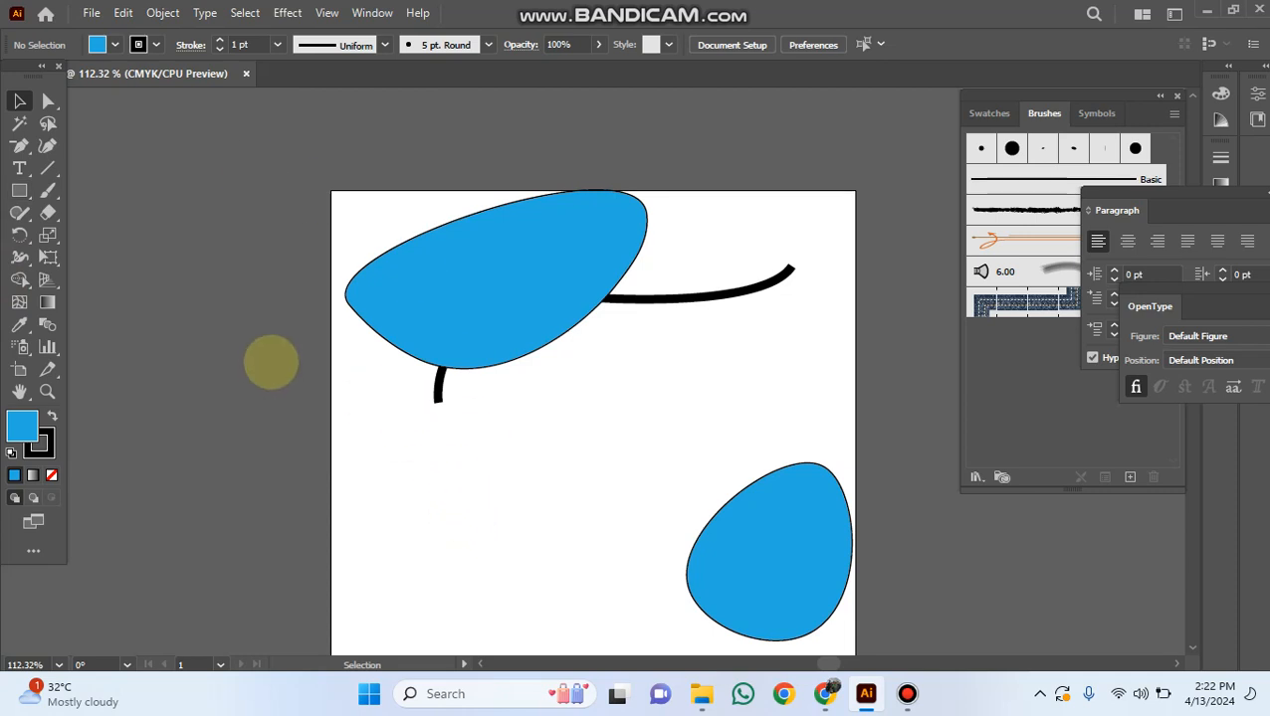
# Draw an open four-anchor curved path with the Pen tool across the middle of the artboard, between the two blue shapes.
pyautogui.click(23, 142)
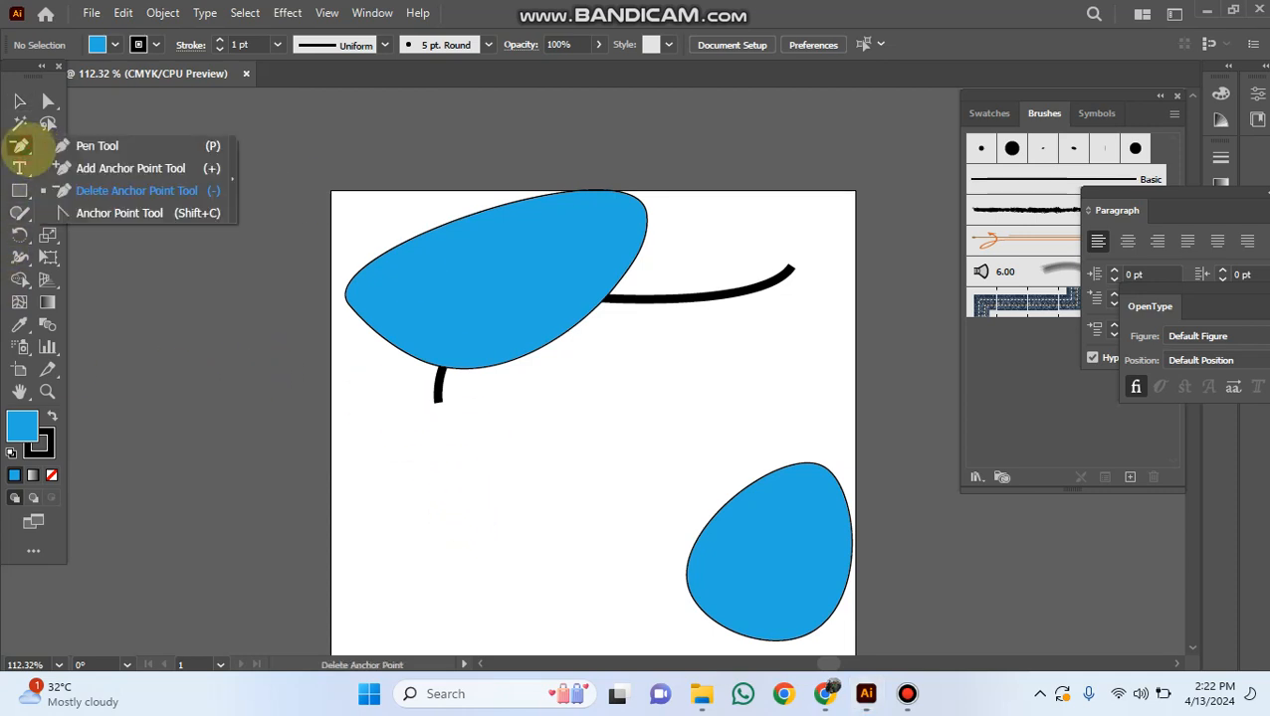
pyautogui.click(100, 146)
pyautogui.click(382, 497)
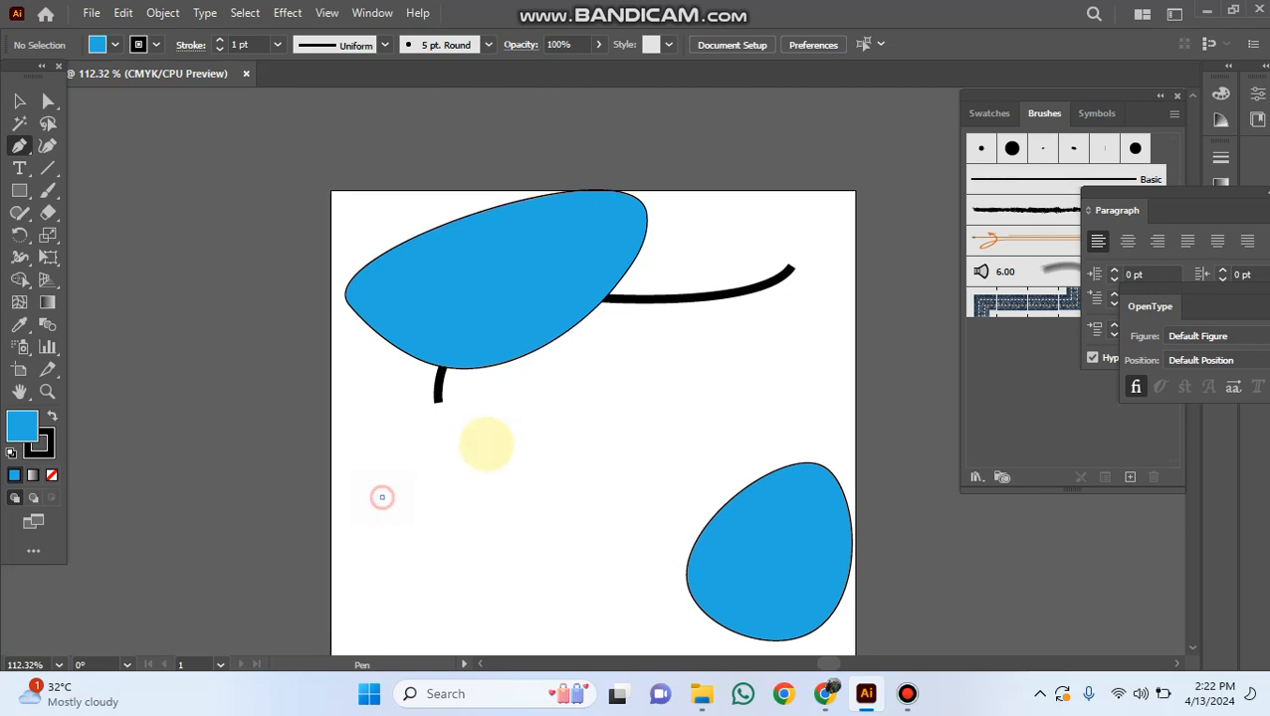
pyautogui.moveTo(646, 385); pyautogui.dragTo(868, 414)
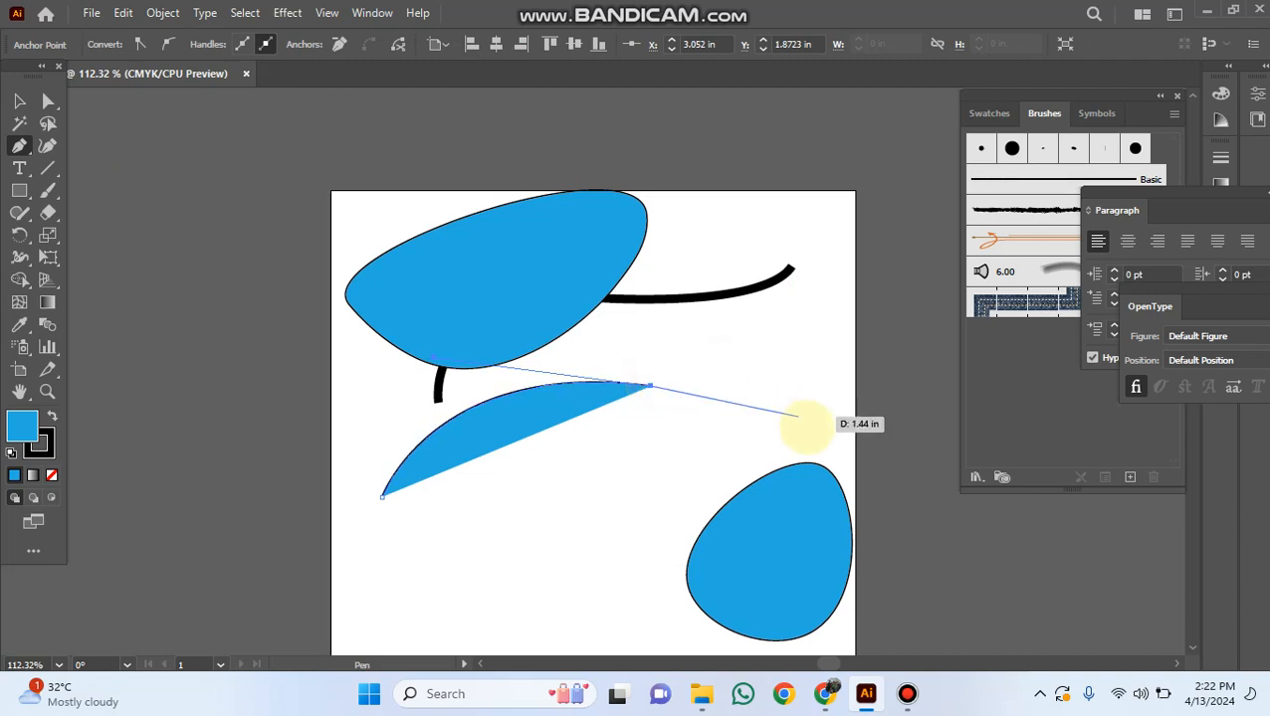
pyautogui.moveTo(827, 432); pyautogui.dragTo(893, 460)
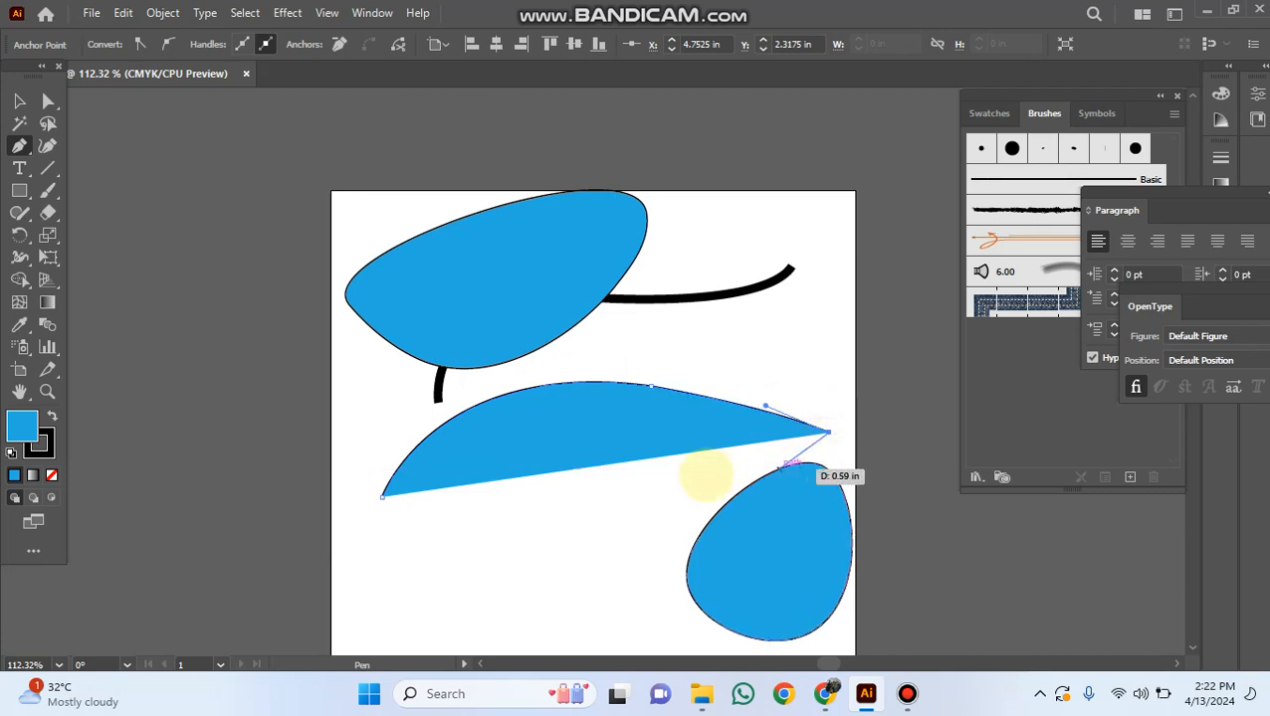
pyautogui.moveTo(706, 474)
pyautogui.mouseDown()
pyautogui.moveTo(666, 462)
pyautogui.moveTo(540, 470)
pyautogui.moveTo(533, 458)
pyautogui.moveTo(700, 480)
pyautogui.mouseUp()
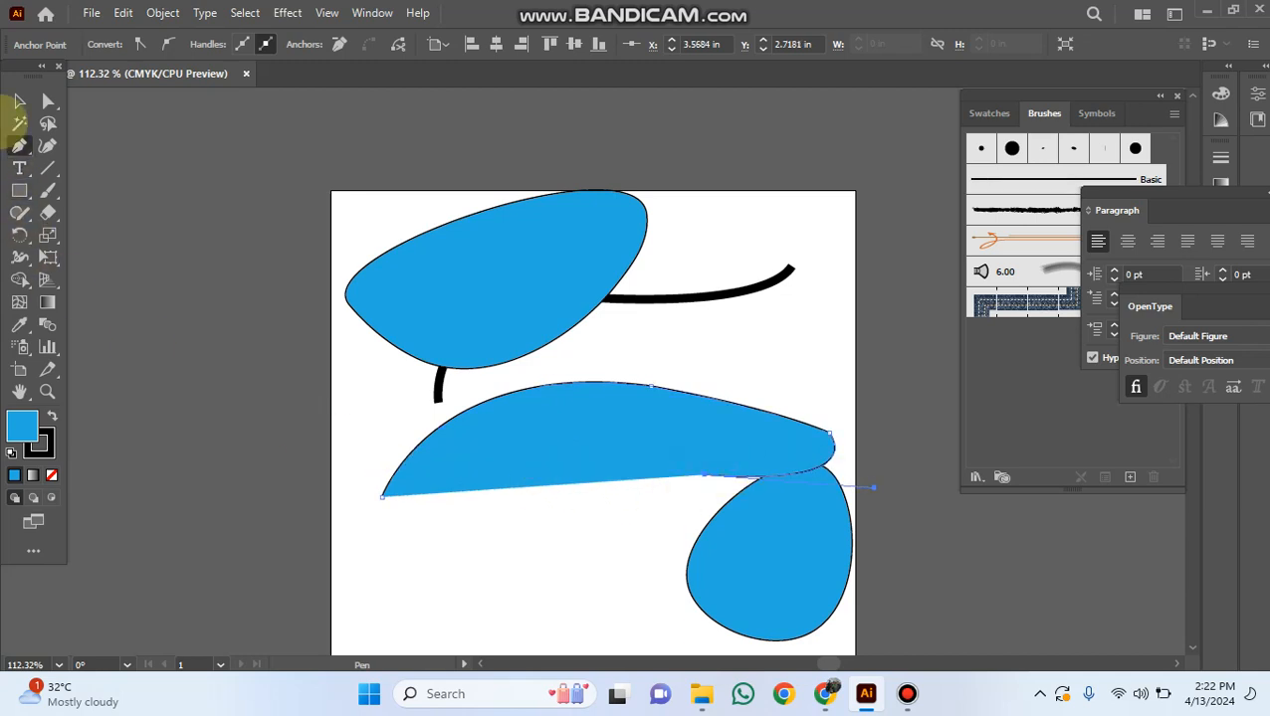
# Select the open curved path across the middle of the artboard and set its fill to None.
pyautogui.click(19, 101)
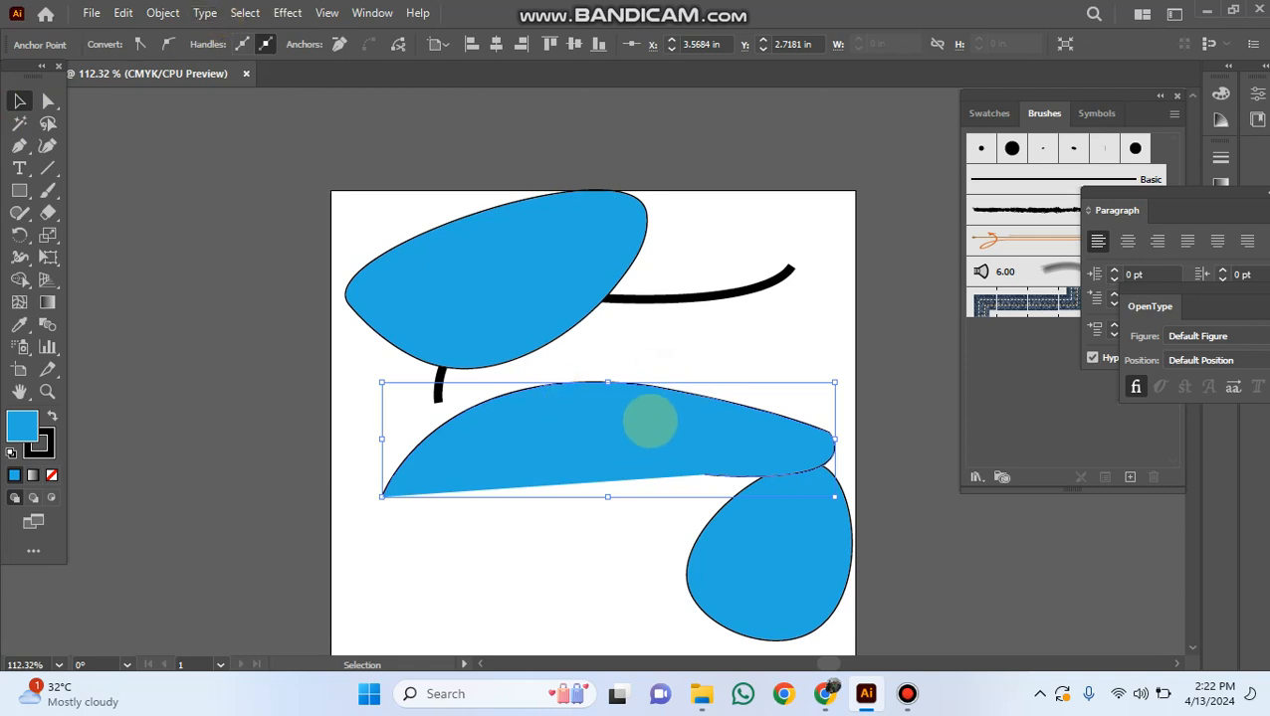
pyautogui.click(649, 422)
pyautogui.click(115, 43)
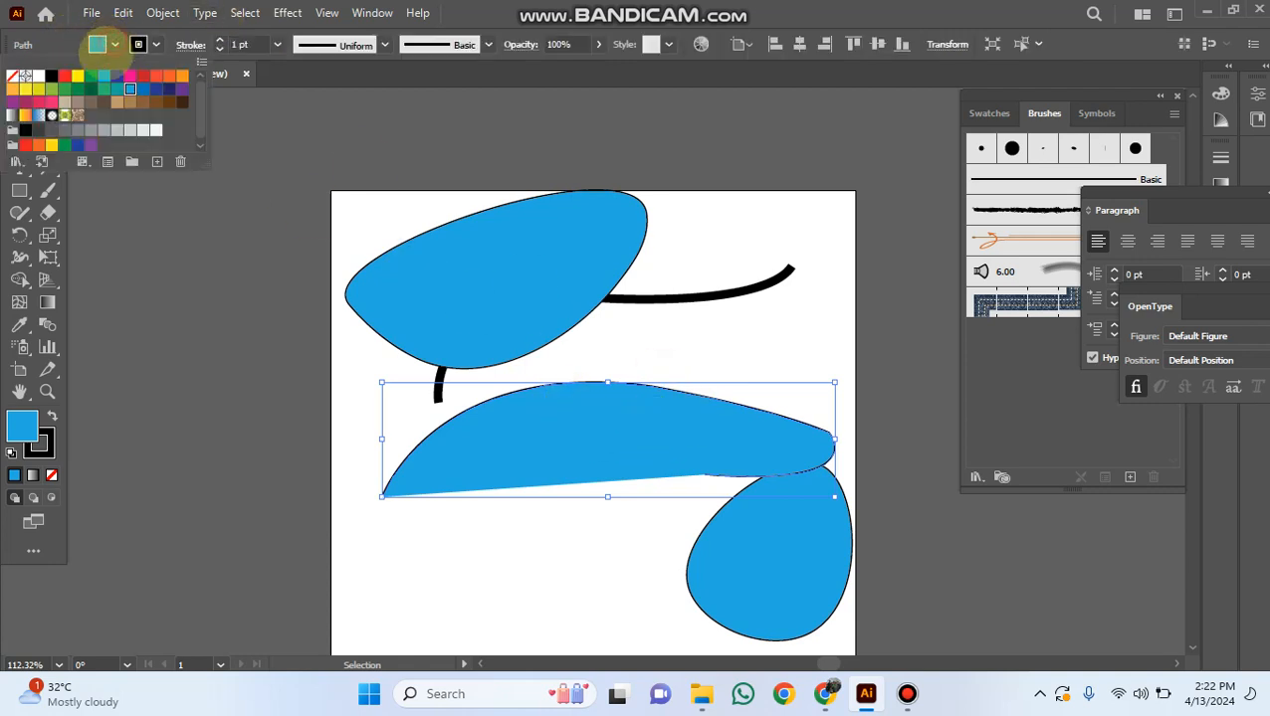
pyautogui.click(12, 75)
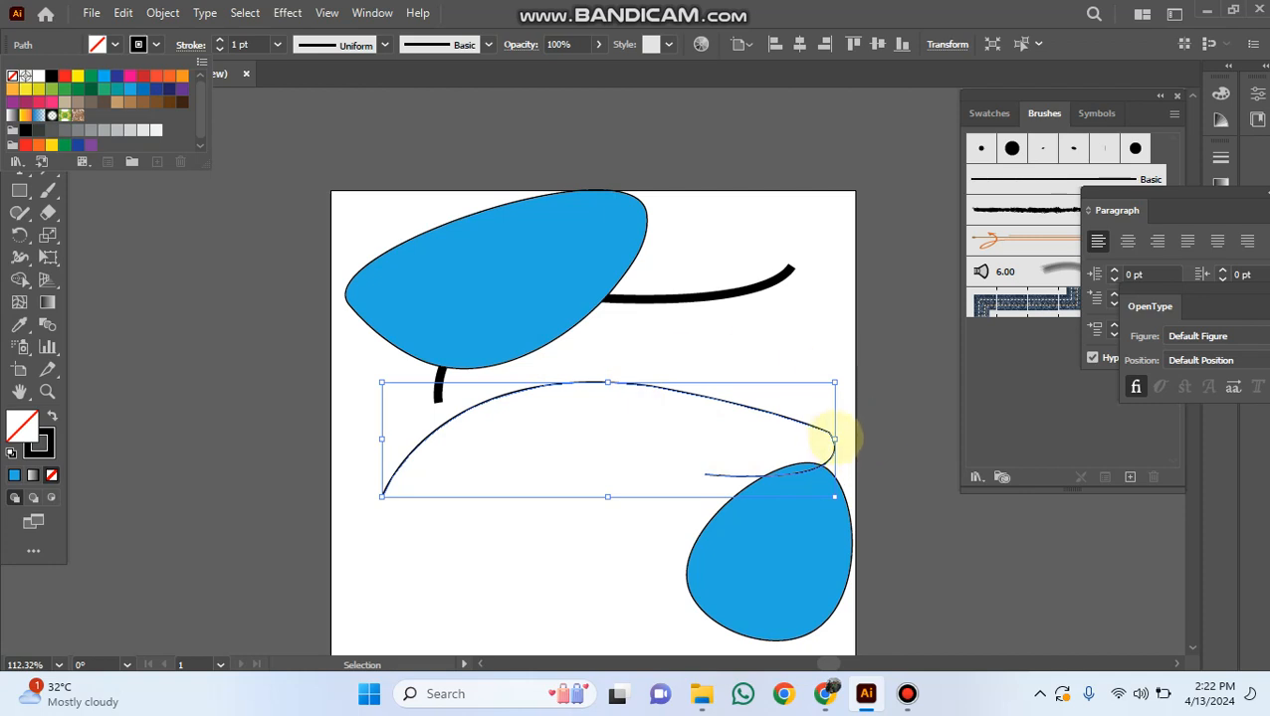
pyautogui.click(834, 438)
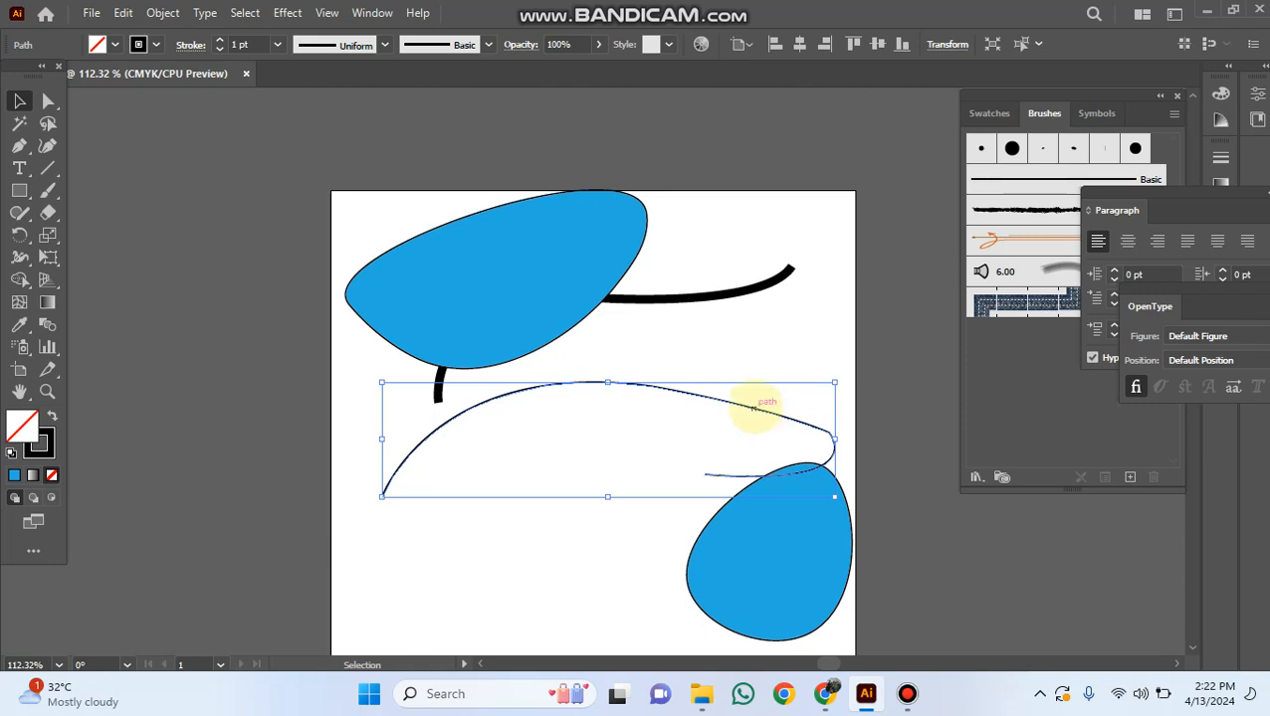
# With the Direct Selection tool, adjust both direction handles of the path's right-end anchor to round the curve before it and deepen the bend below.
pyautogui.moveTo(47, 103); pyautogui.dragTo(130, 126)
pyautogui.click(146, 104)
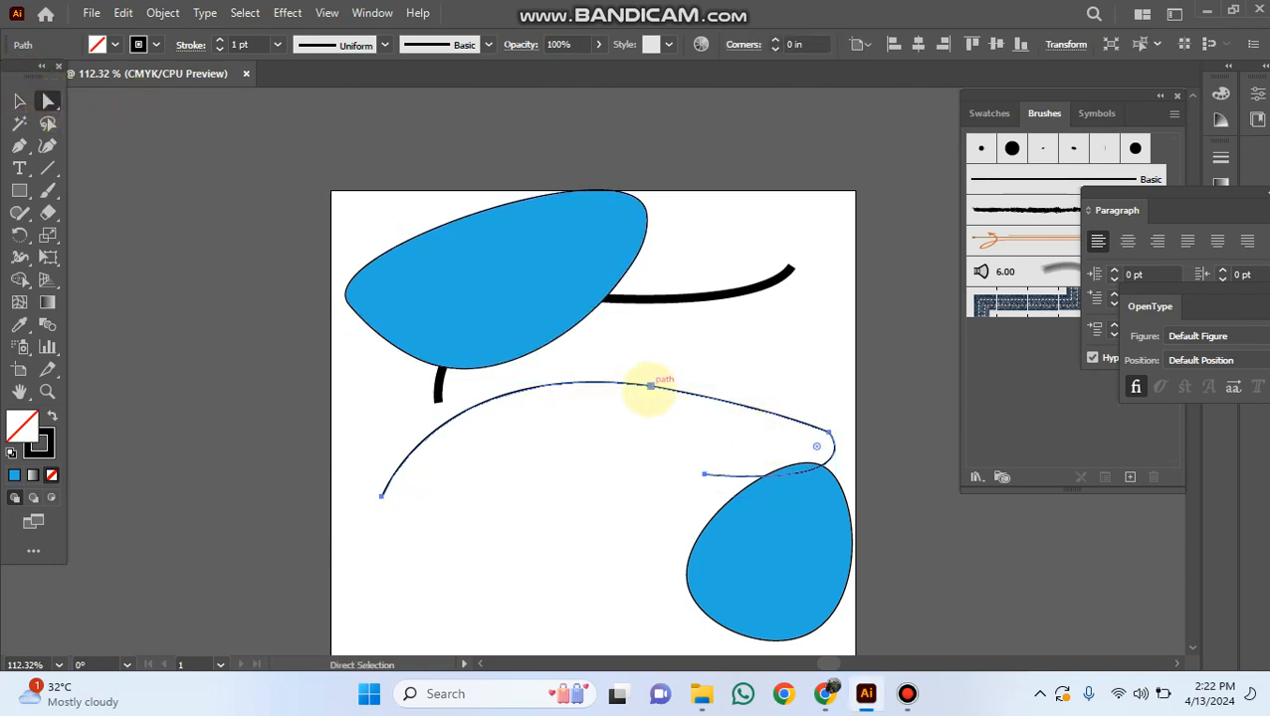
pyautogui.click(648, 385)
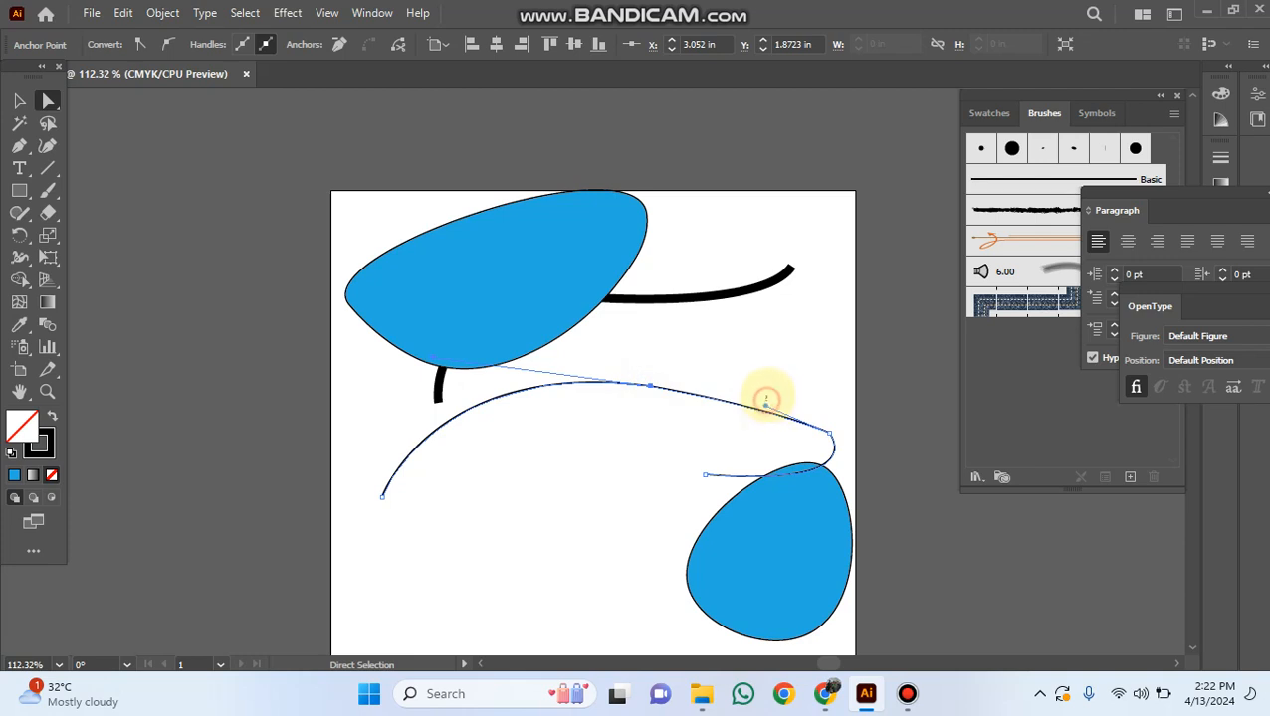
pyautogui.click(766, 402)
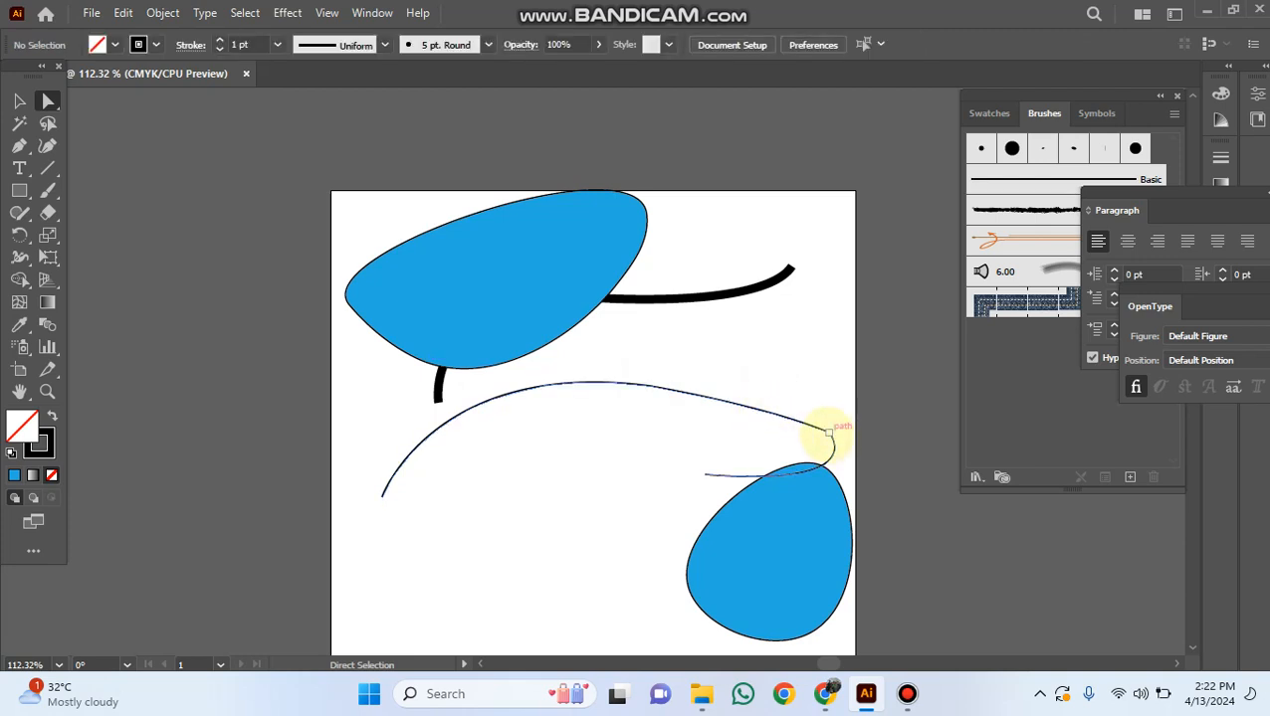
pyautogui.click(824, 430)
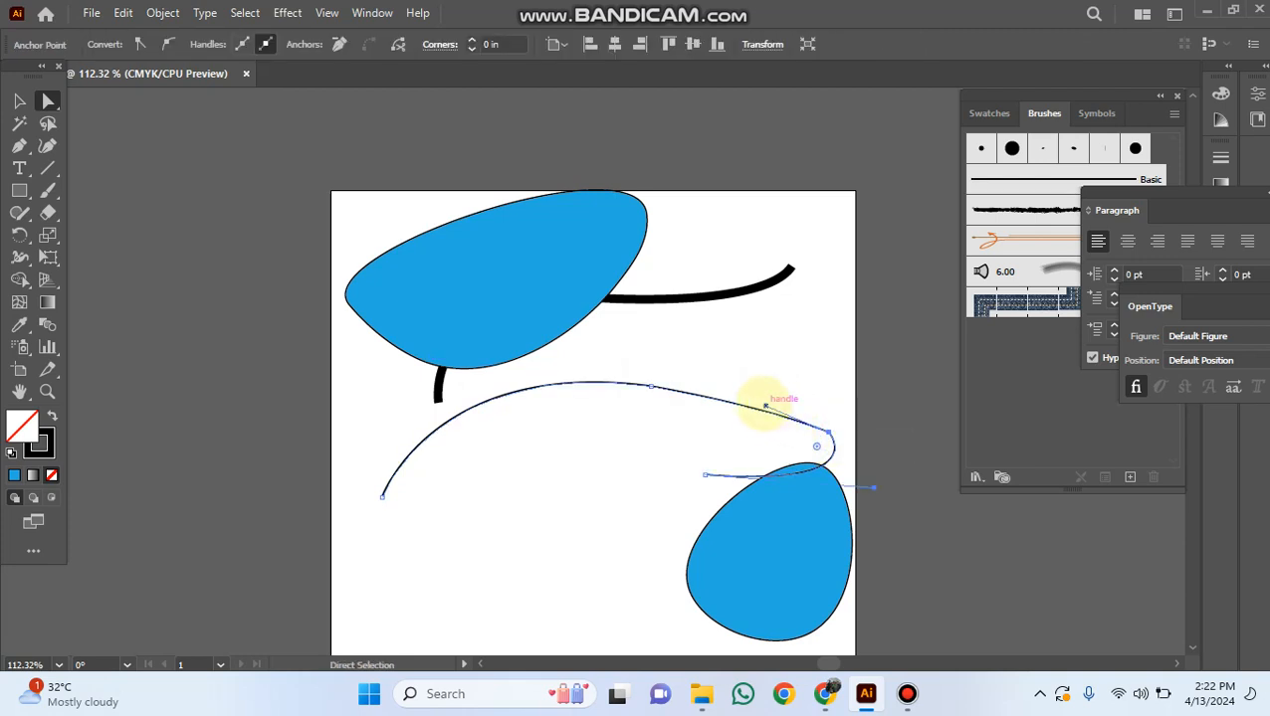
pyautogui.moveTo(766, 404); pyautogui.dragTo(756, 388)
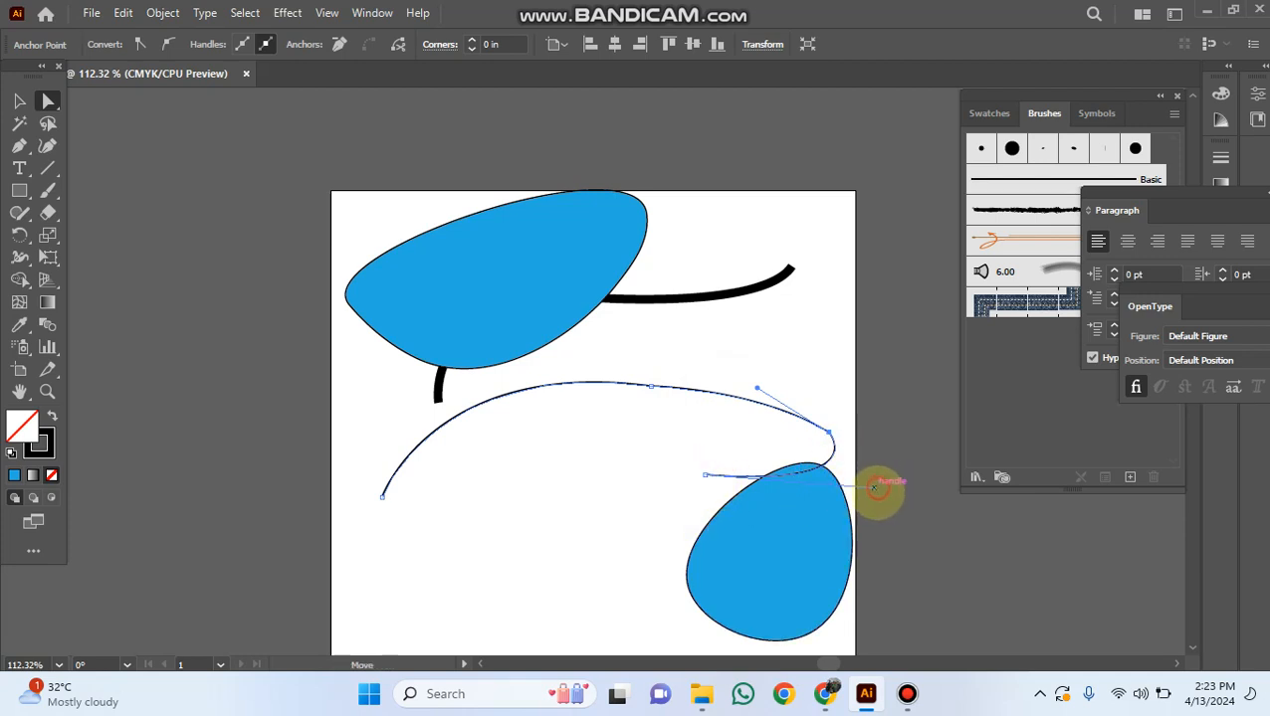
pyautogui.moveTo(876, 488); pyautogui.dragTo(874, 496)
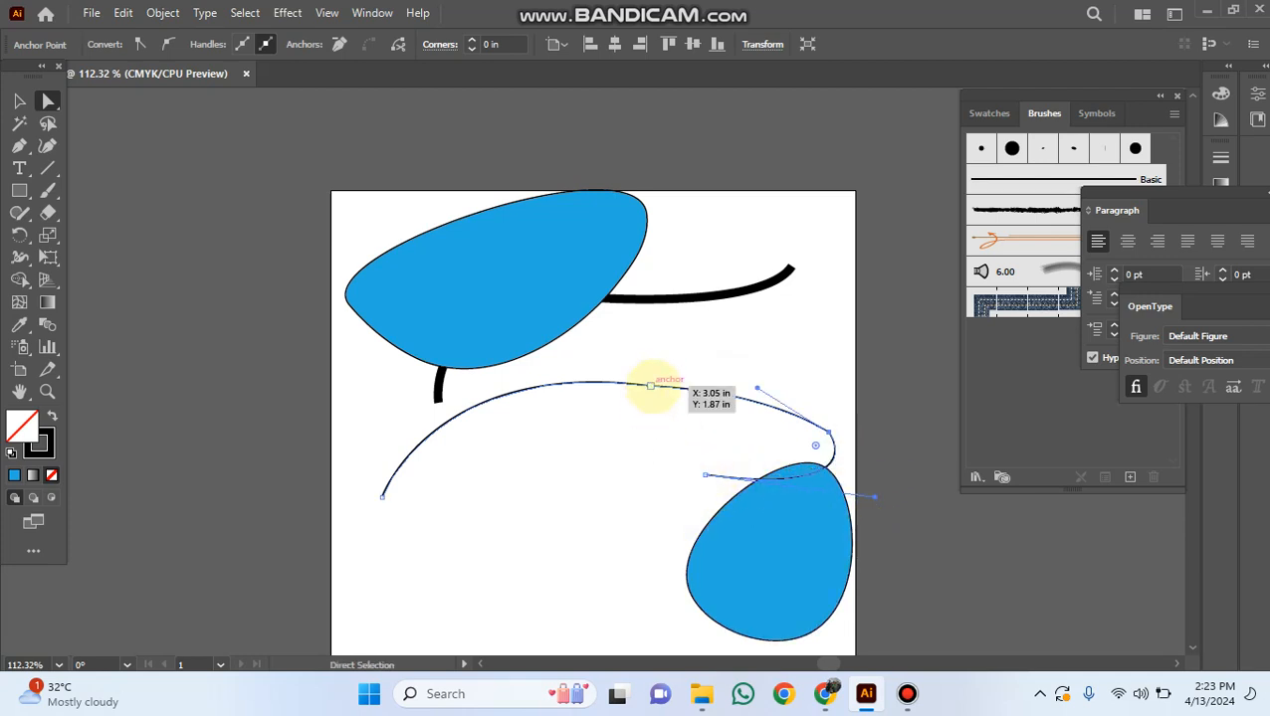
# Raise the path's upper middle anchor to about Y 1.81 in, adjust its left direction handle to smooth the arch, and deselect the path.
pyautogui.moveTo(651, 386)
pyautogui.mouseDown()
pyautogui.moveTo(439, 360)
pyautogui.moveTo(518, 363)
pyautogui.moveTo(476, 348)
pyautogui.mouseUp()
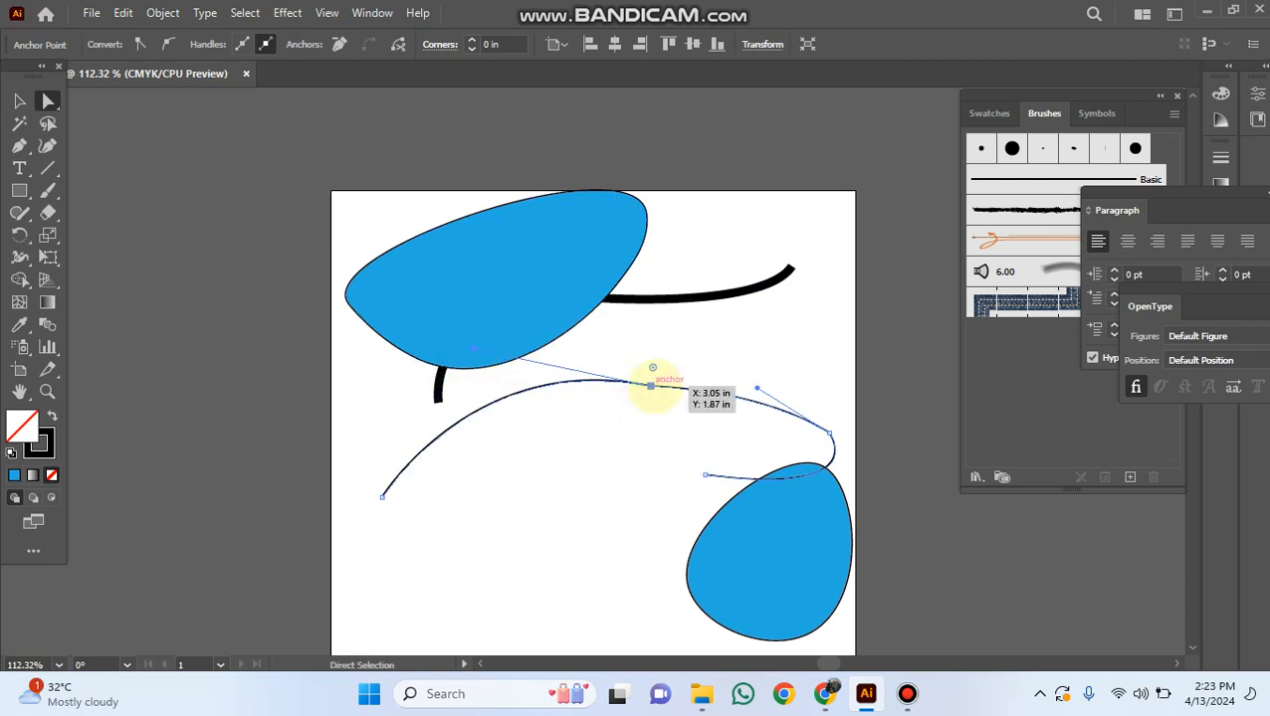
pyautogui.moveTo(651, 386); pyautogui.dragTo(651, 380)
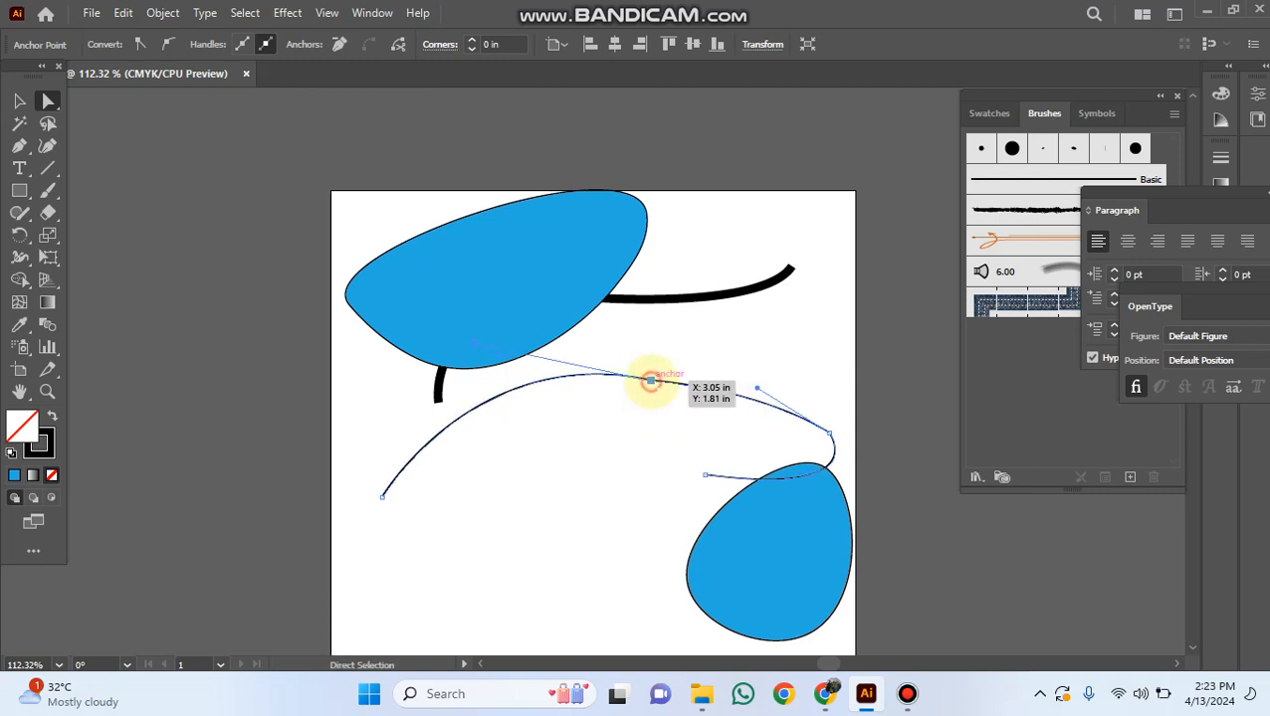
pyautogui.click(651, 381)
pyautogui.moveTo(474, 343); pyautogui.dragTo(533, 398)
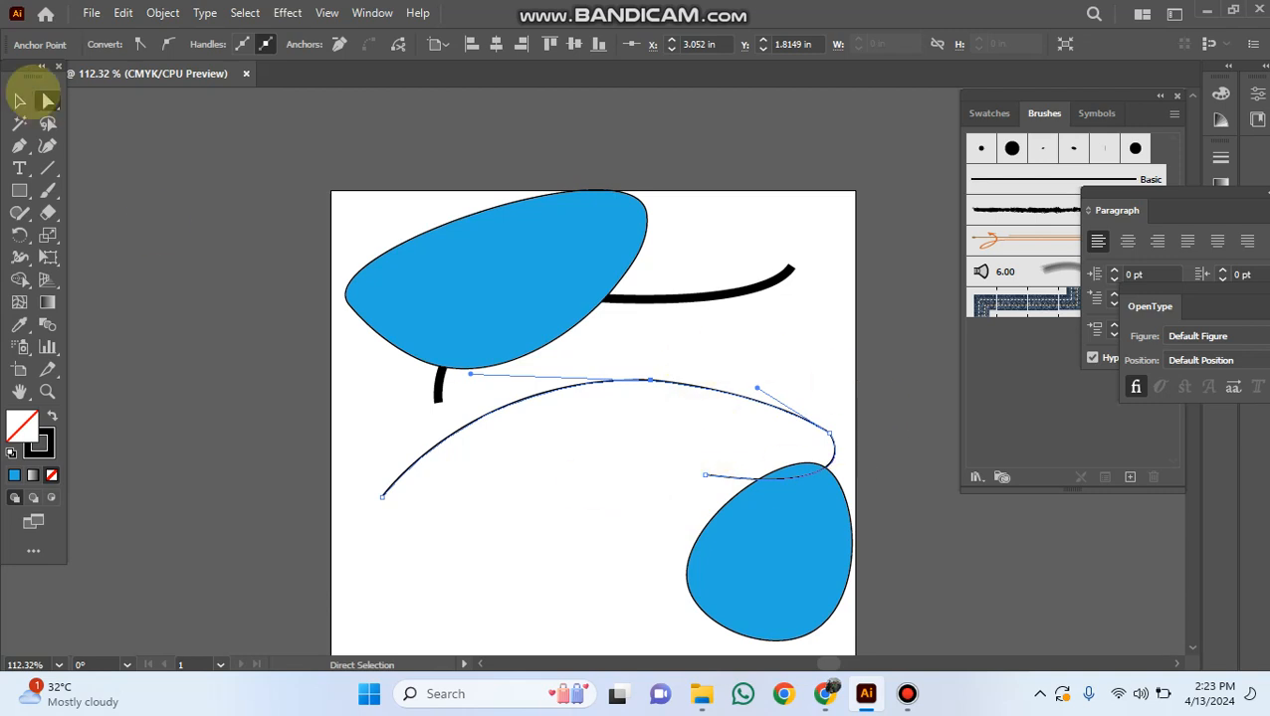
pyautogui.click(19, 100)
pyautogui.click(583, 545)
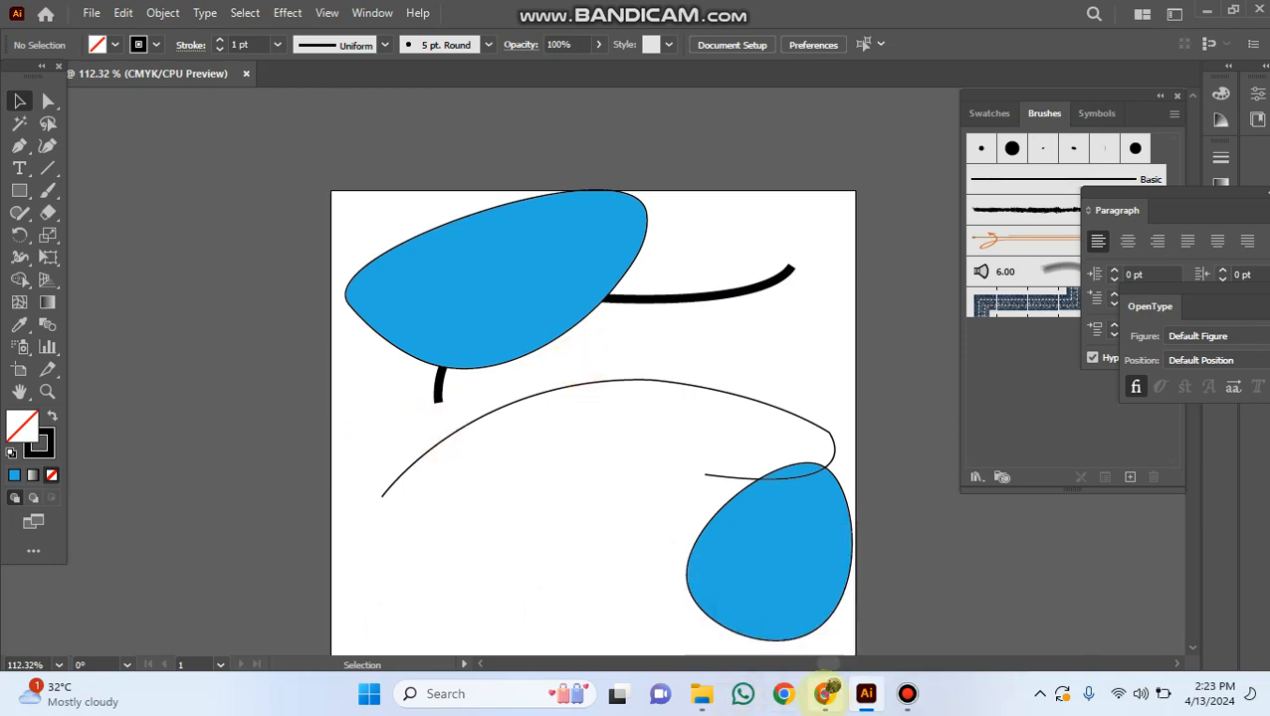
# Switch to Chrome and try to resume the failed Photoshop Lightroom download.
pyautogui.click(826, 694)
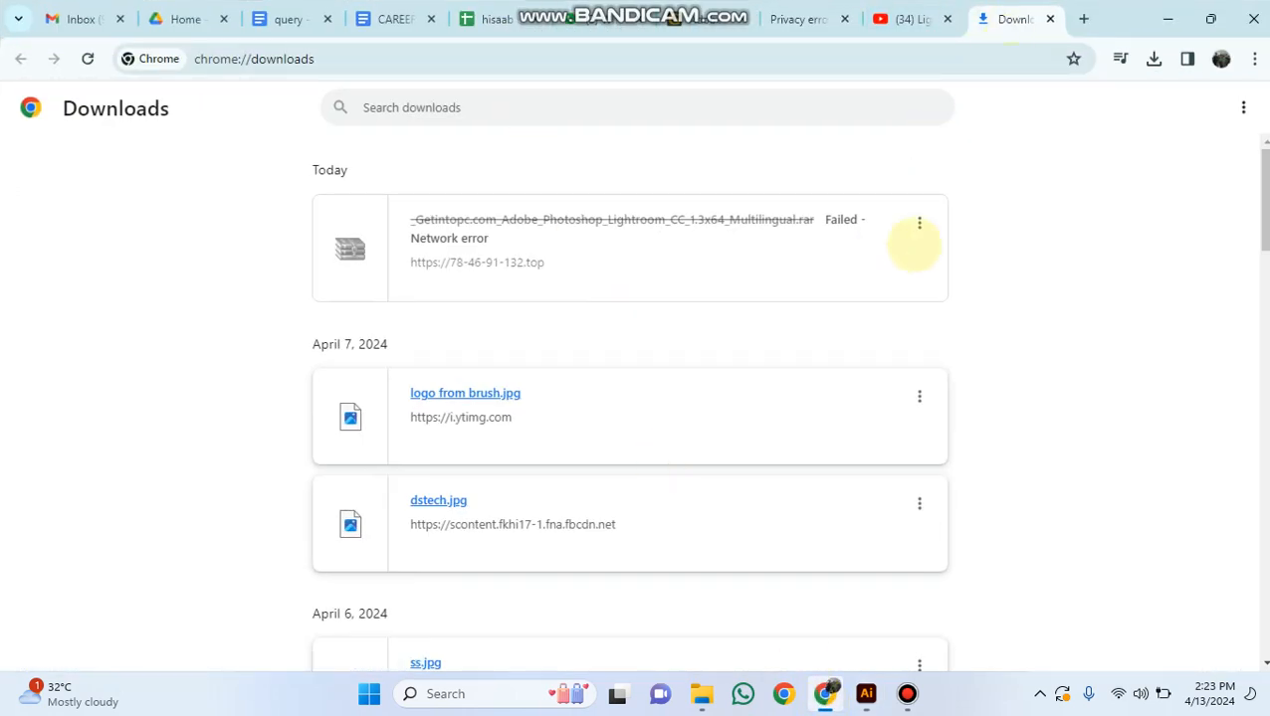
pyautogui.click(918, 223)
pyautogui.click(872, 230)
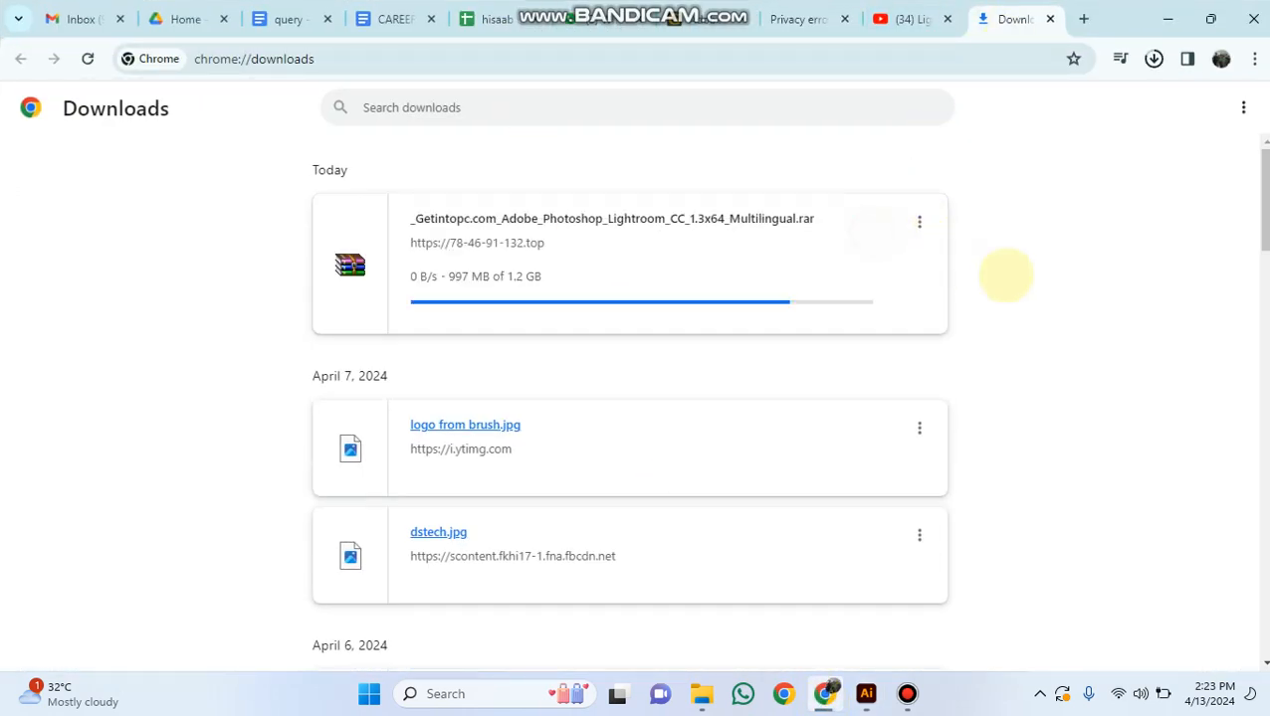
pyautogui.click(916, 222)
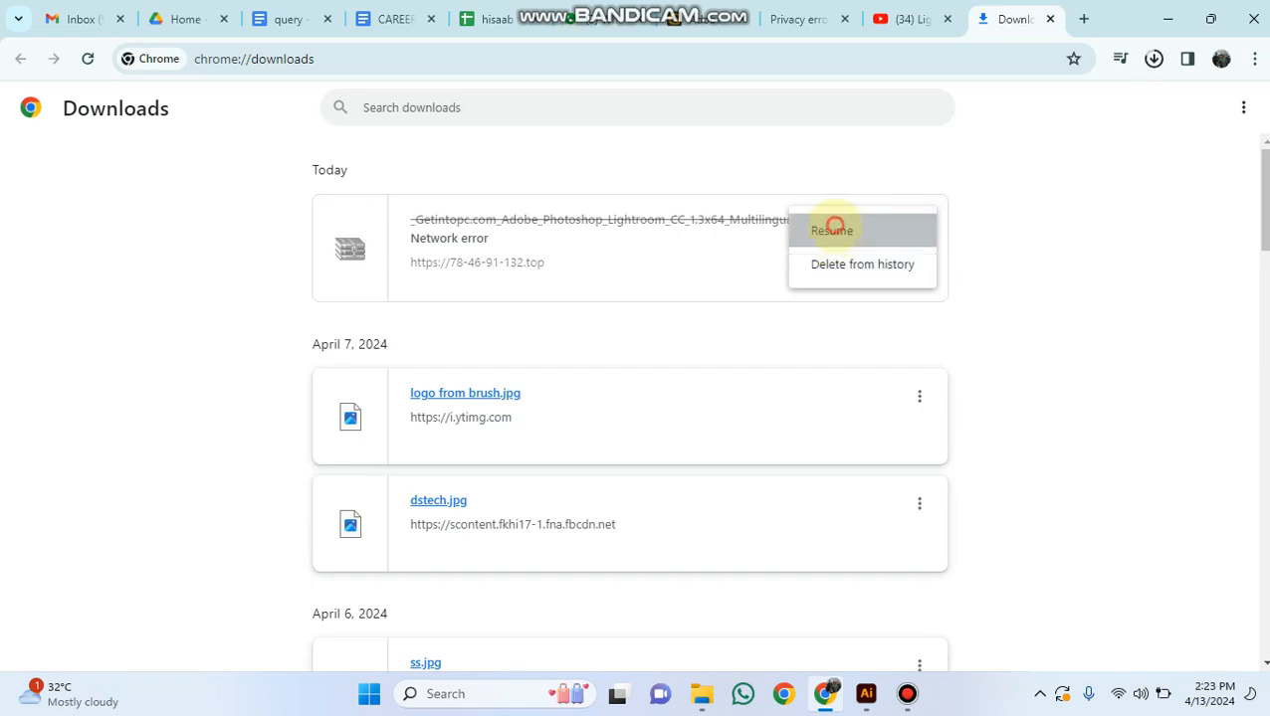
pyautogui.click(831, 227)
# Search Google for "skin care" in a new browser tab and show the image results.
pyautogui.click(1084, 18)
pyautogui.click(631, 54)
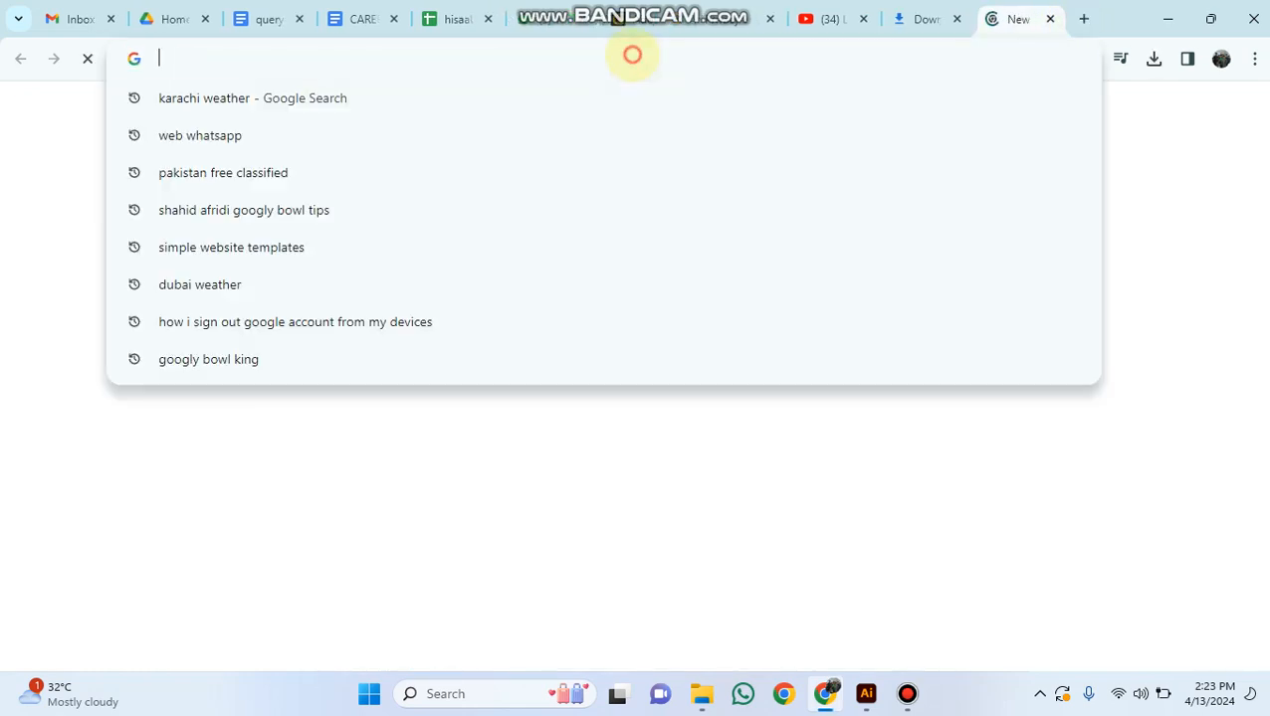
pyautogui.write('skin care')
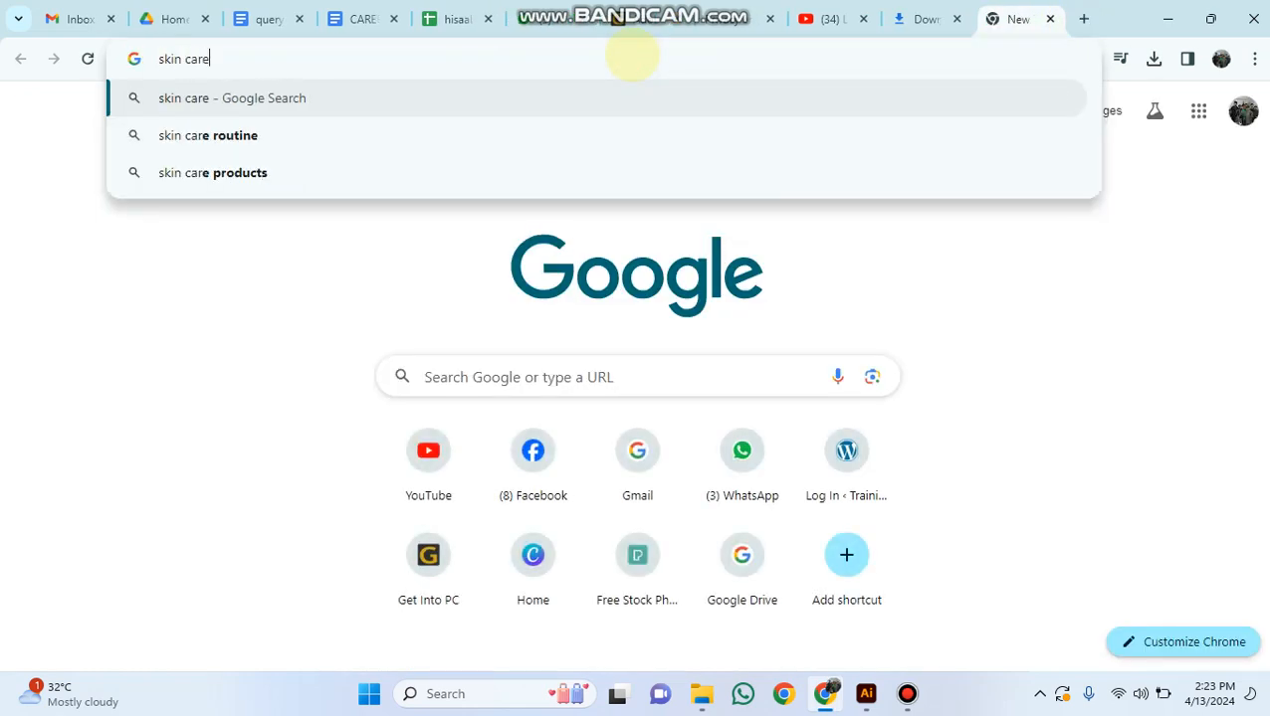
pyautogui.press('Return')
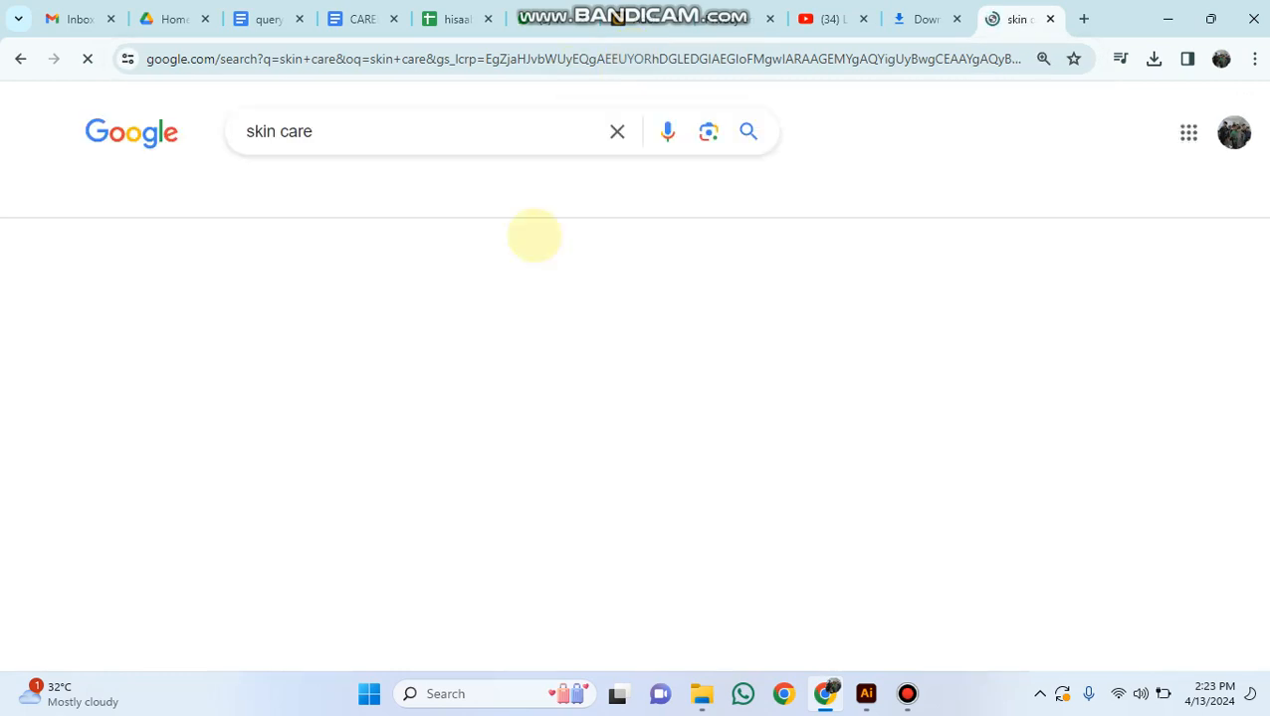
pyautogui.click(171, 196)
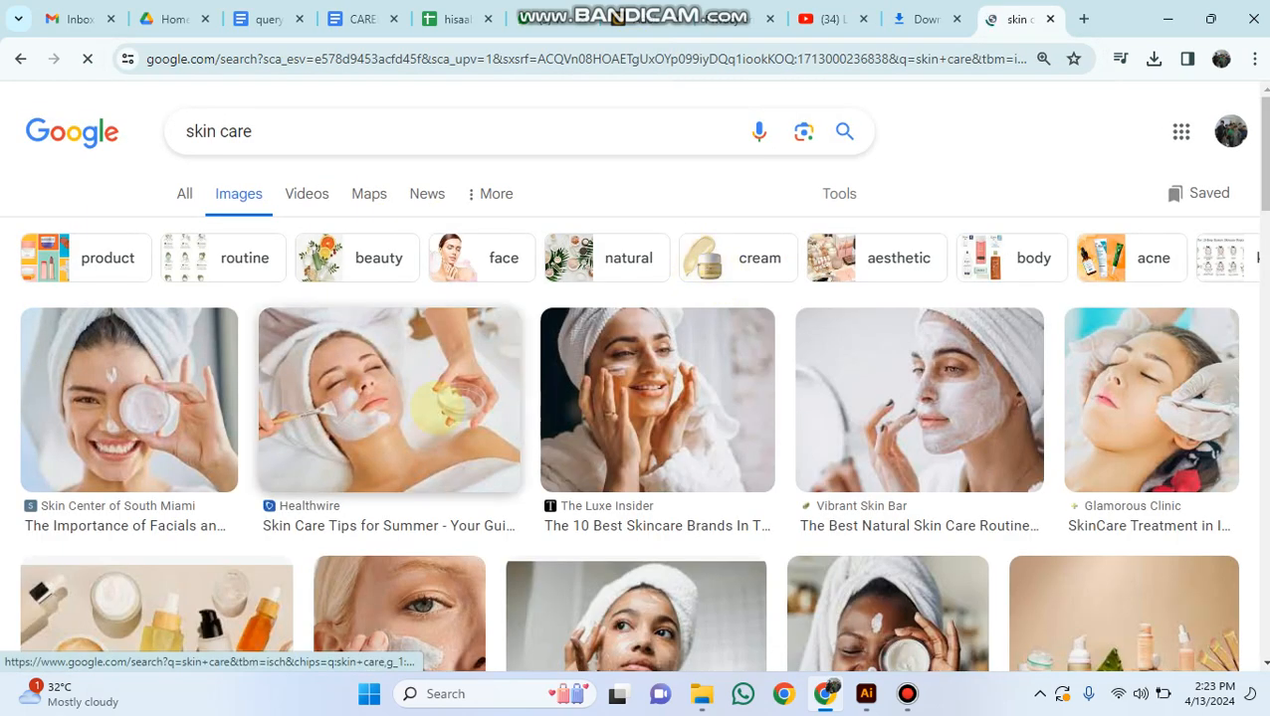
# Skim the skin care images and refine the image search to "skin care logo".
pyautogui.scroll(-5, 435, 406)
pyautogui.scroll(-5, 435, 406)
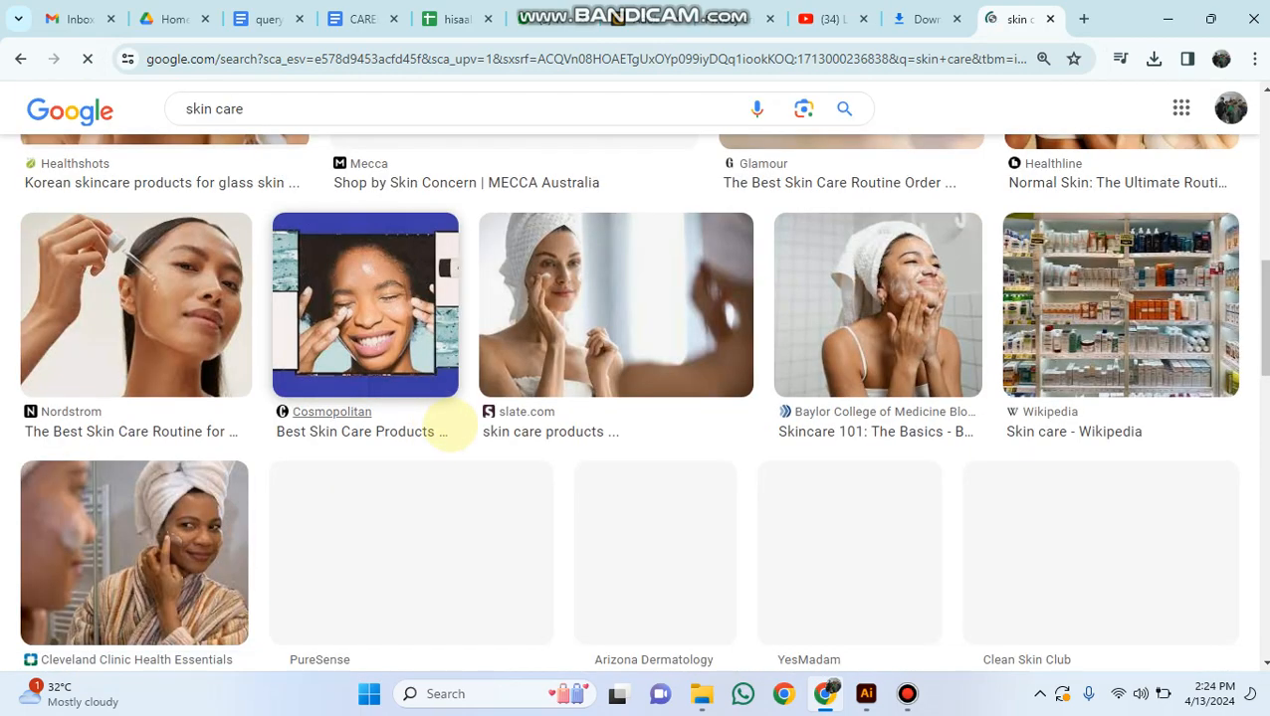
pyautogui.scroll(8, 312, 107)
pyautogui.click(288, 135)
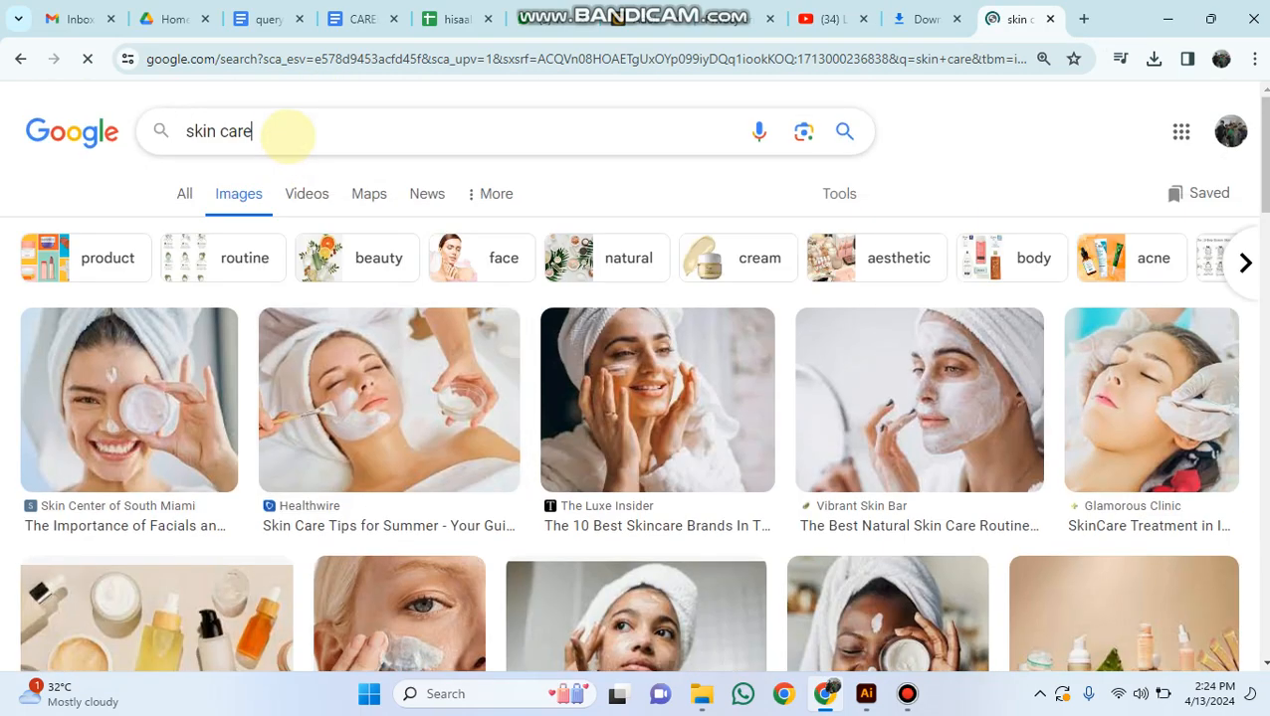
pyautogui.write('logo')
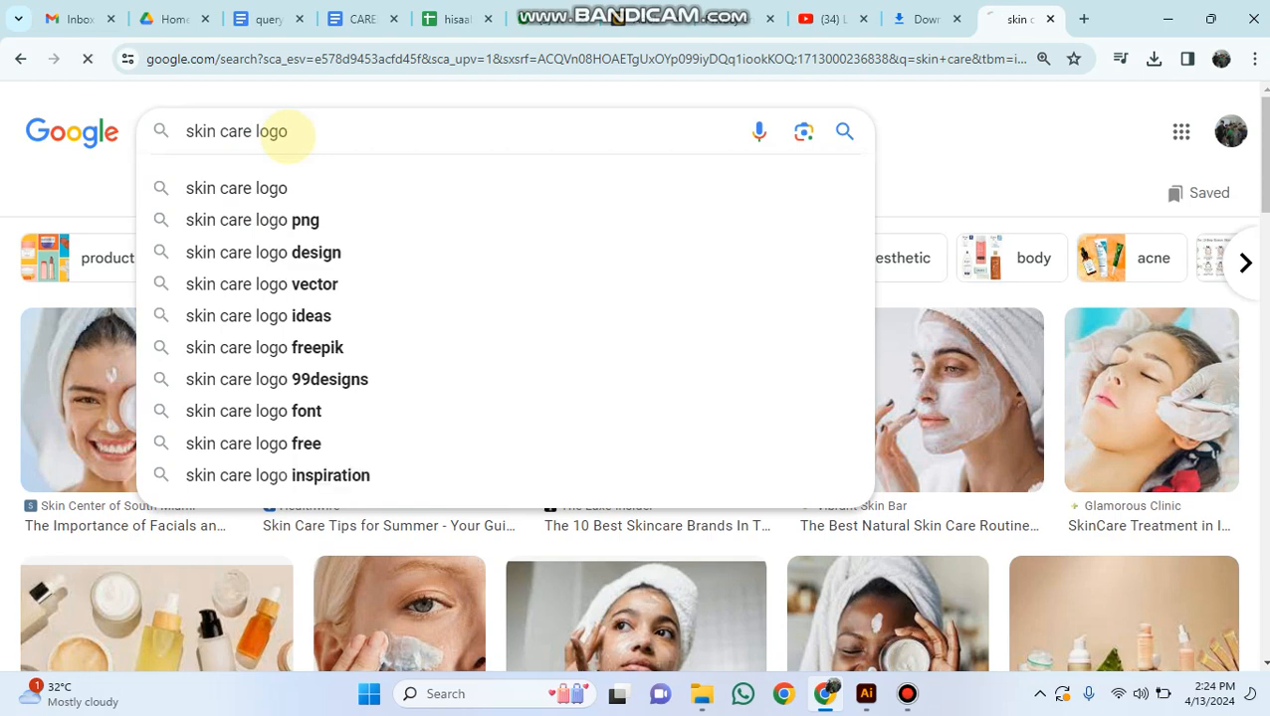
pyautogui.press('Return')
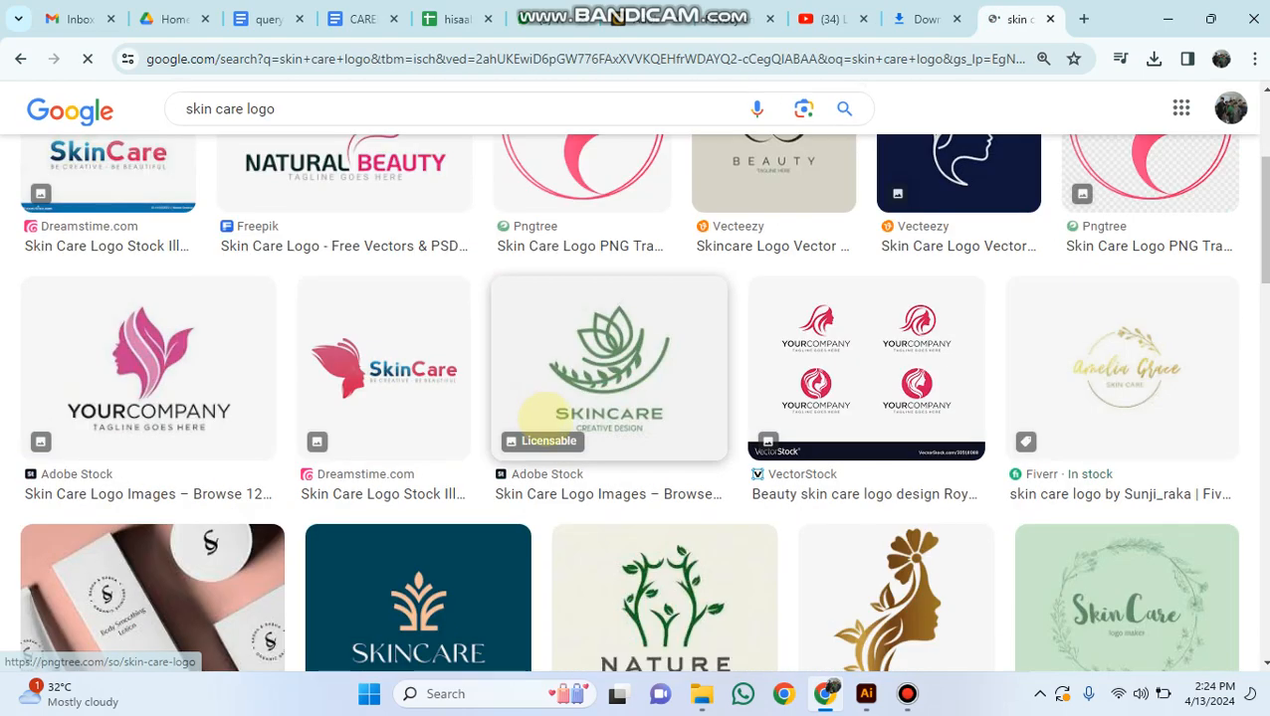
# Look through the skin care logo image results for examples with curved face and leaf shapes.
pyautogui.scroll(-3, 539, 410)
pyautogui.scroll(-6, 940, 483)
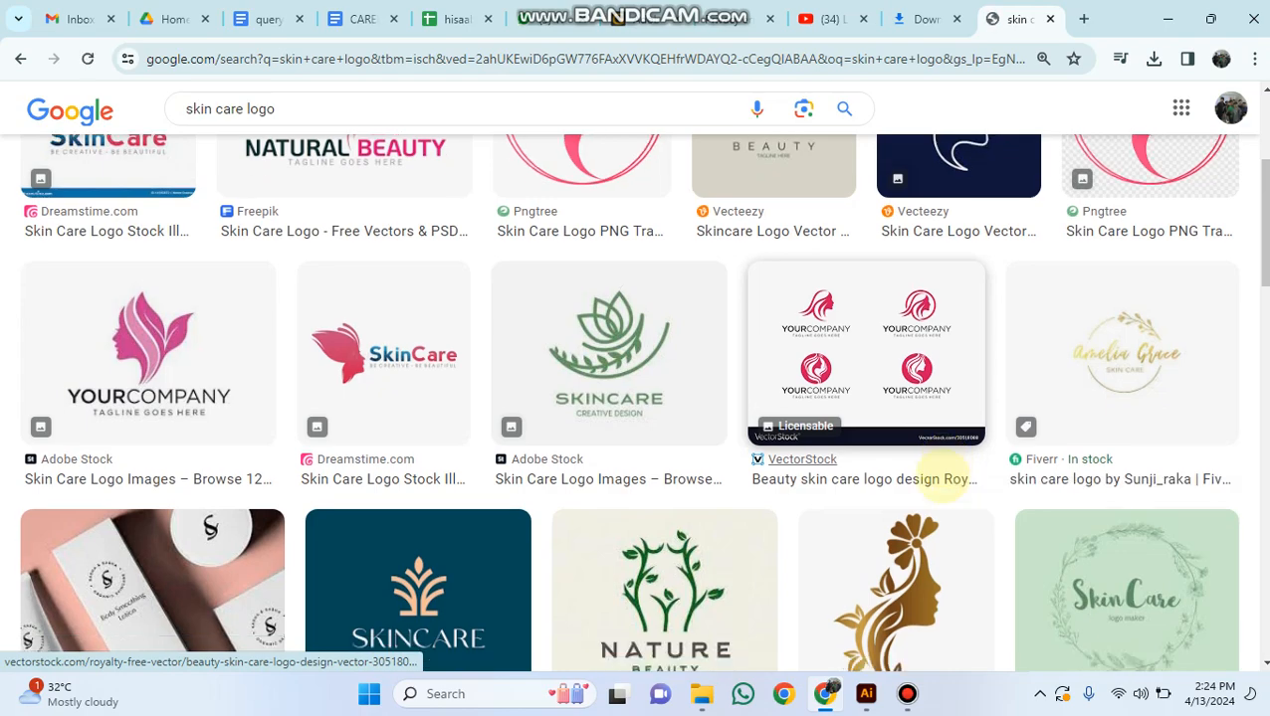
pyautogui.scroll(-4, 935, 485)
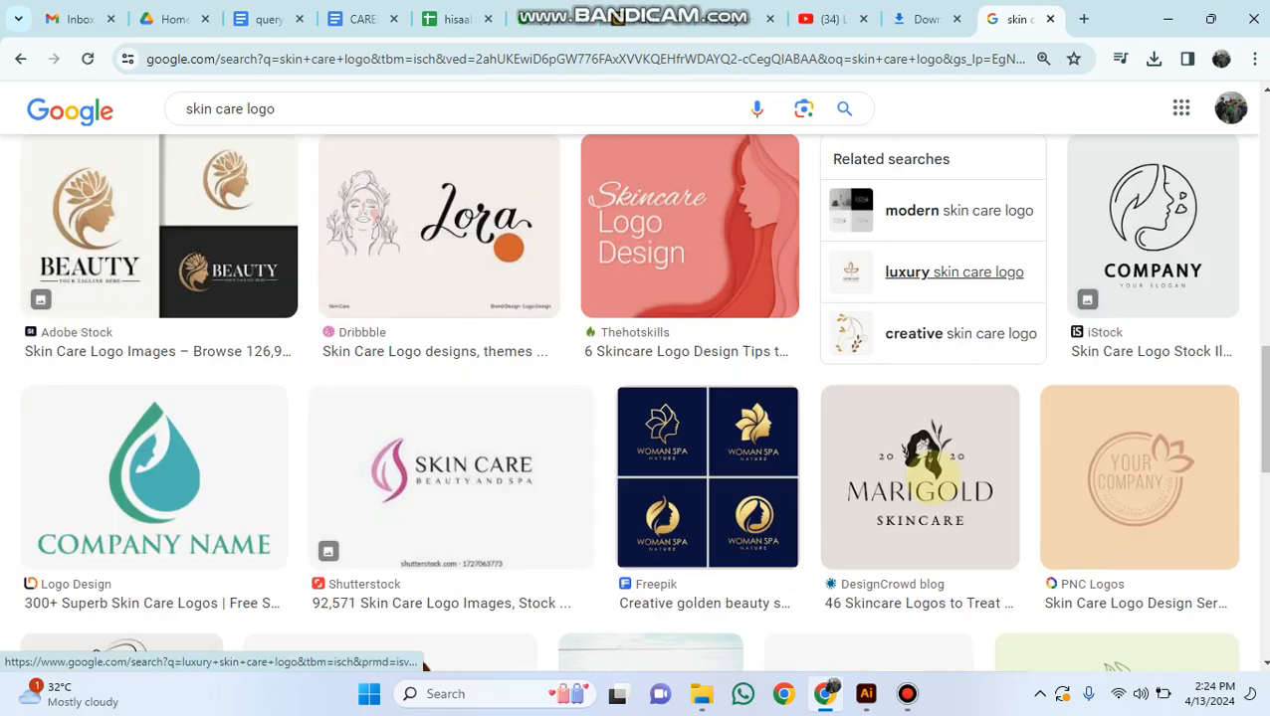
pyautogui.scroll(-5, 914, 494)
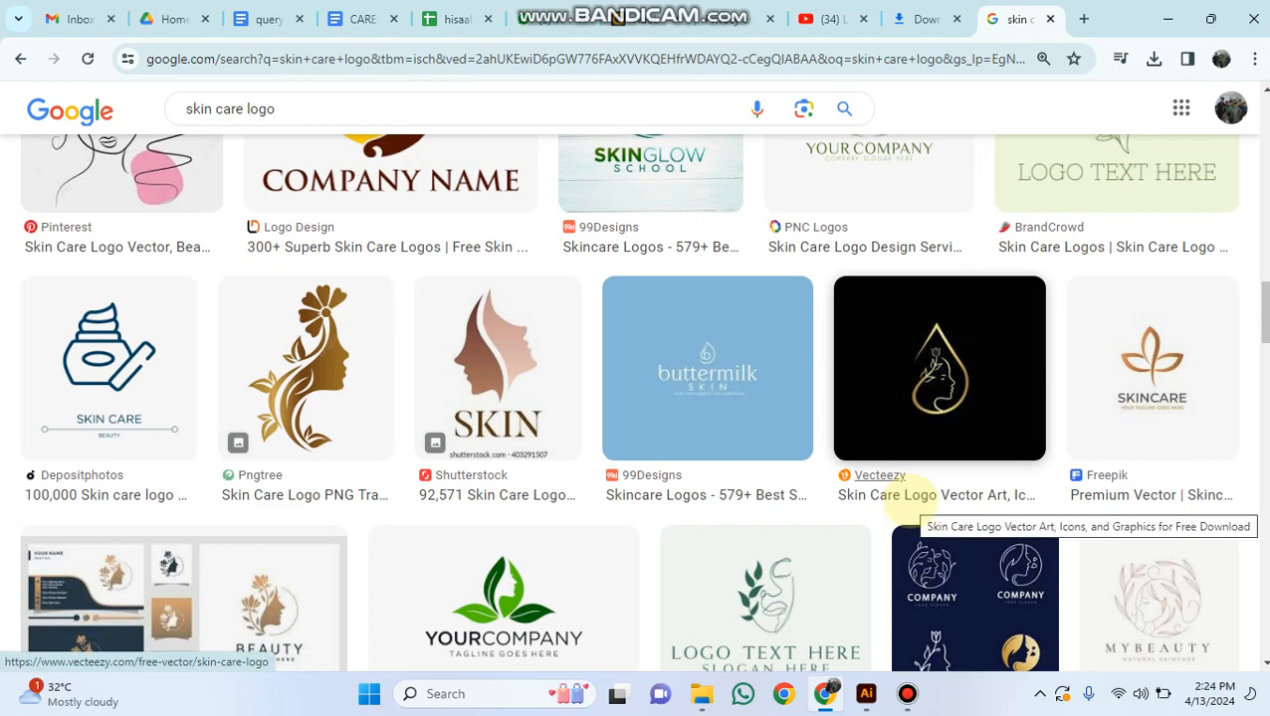
pyautogui.scroll(-4, 907, 507)
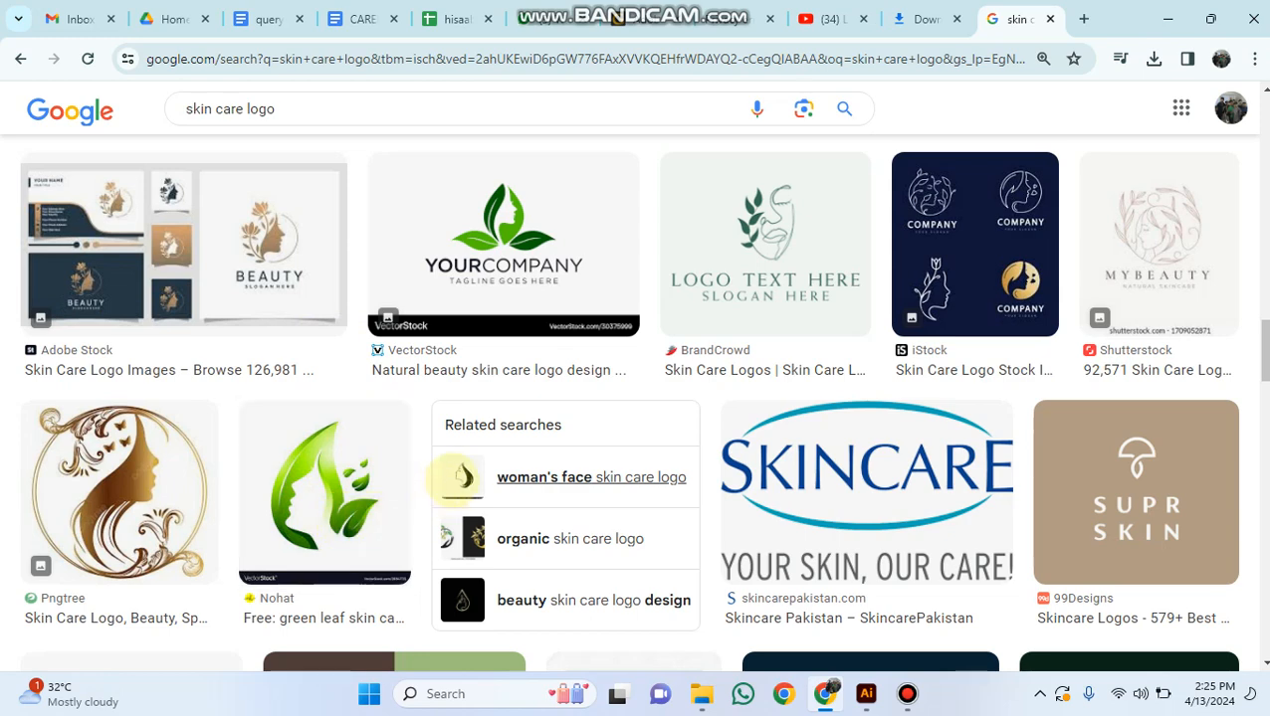
pyautogui.scroll(1, 396, 535)
pyautogui.scroll(-3, 396, 535)
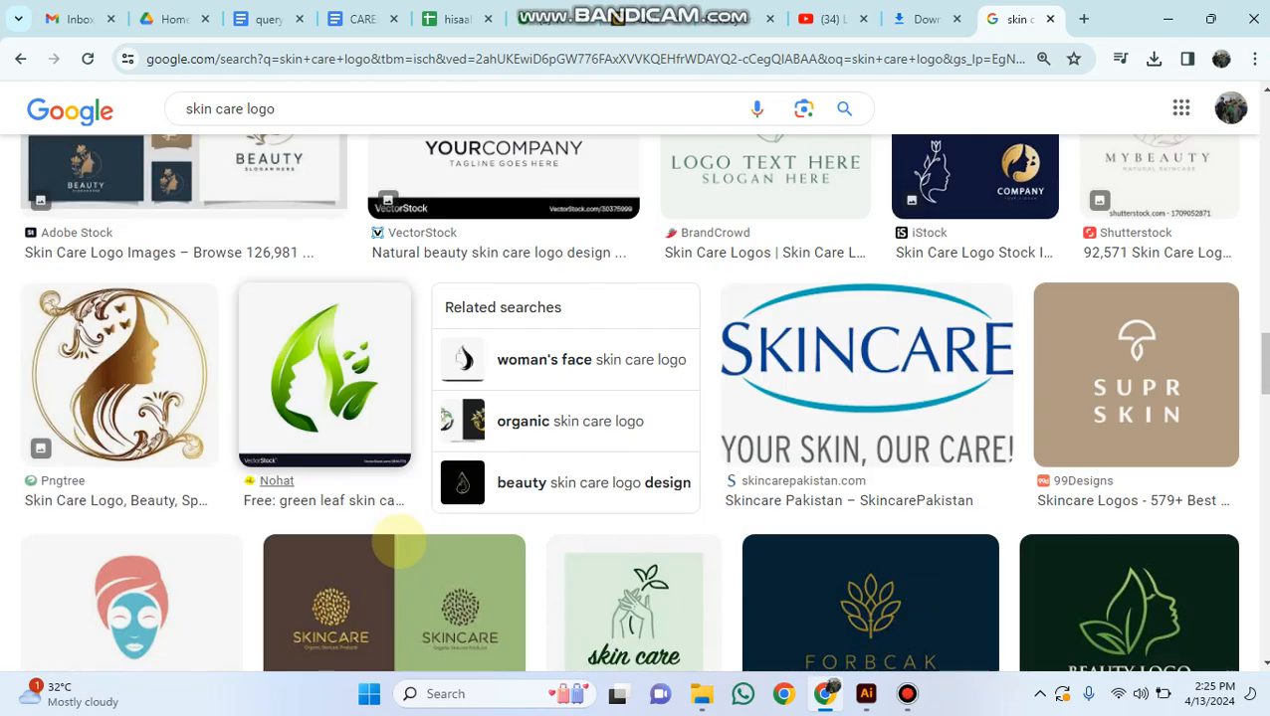